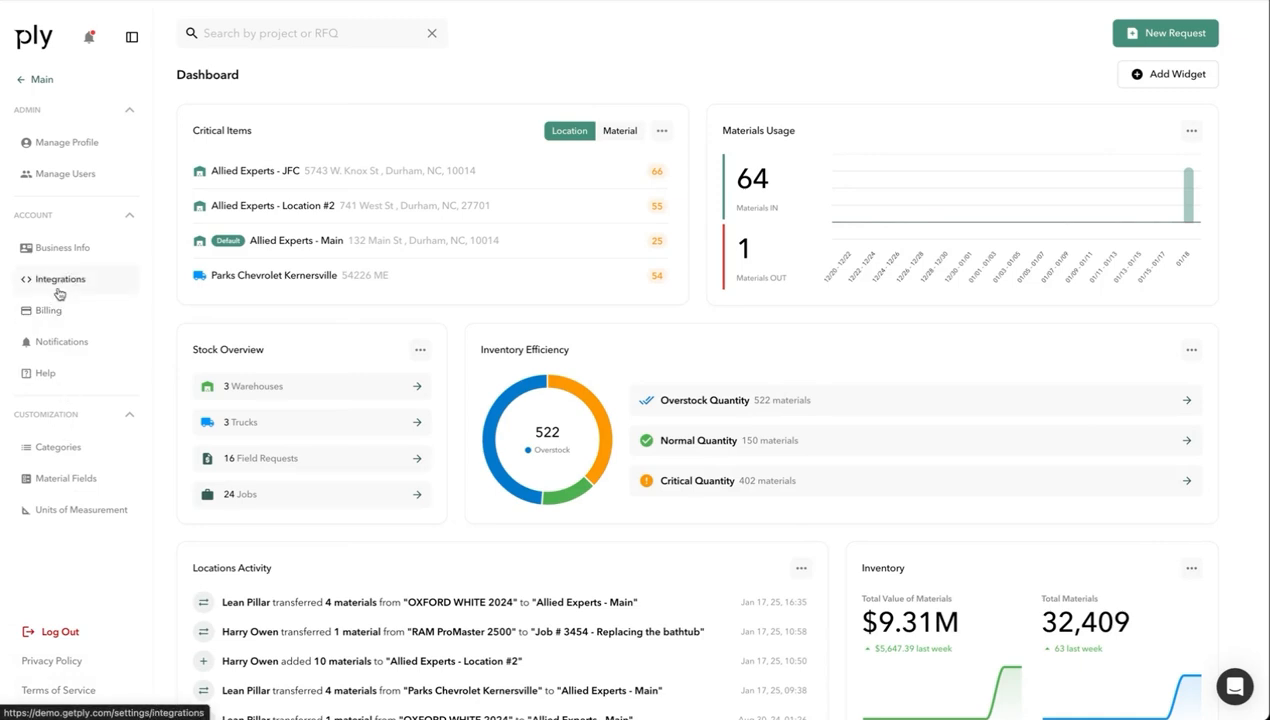
Choose Housecall Pro as the field service management integration and authorize Ply Demo to use the Housecall Pro account
{"action": "left_click", "coordinate": [56, 280]}
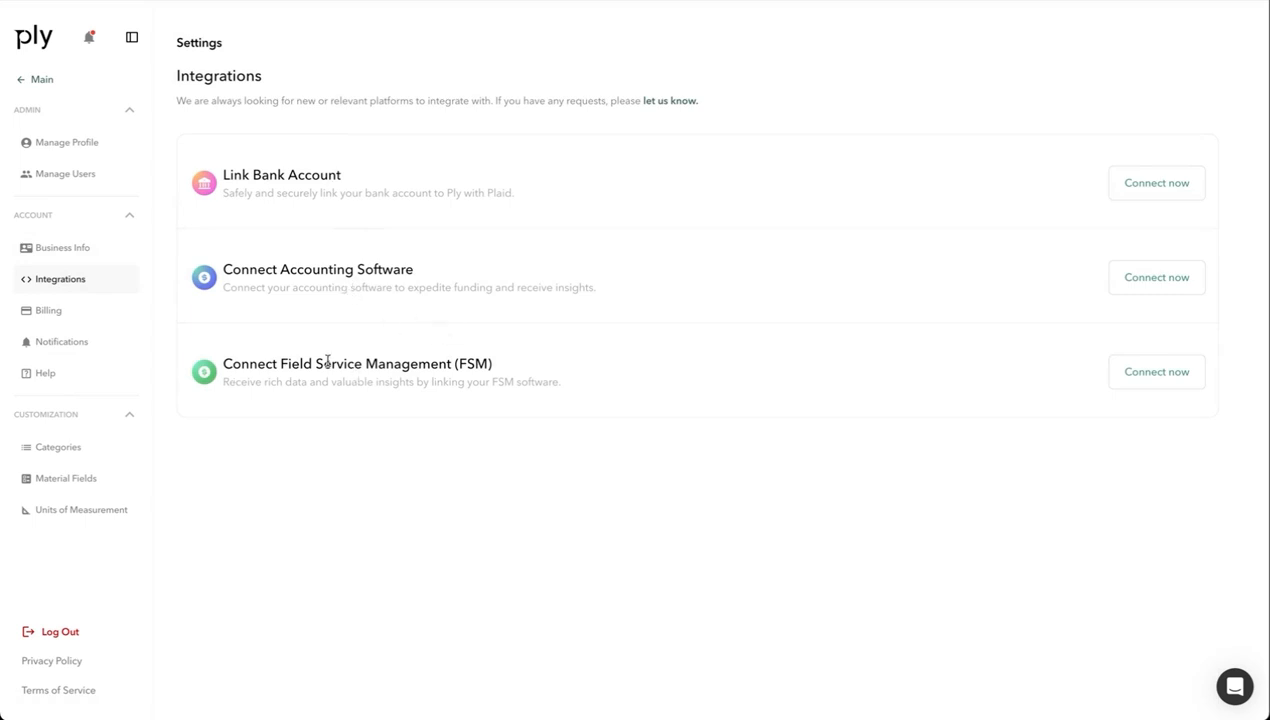
{"action": "left_click", "coordinate": [1157, 374]}
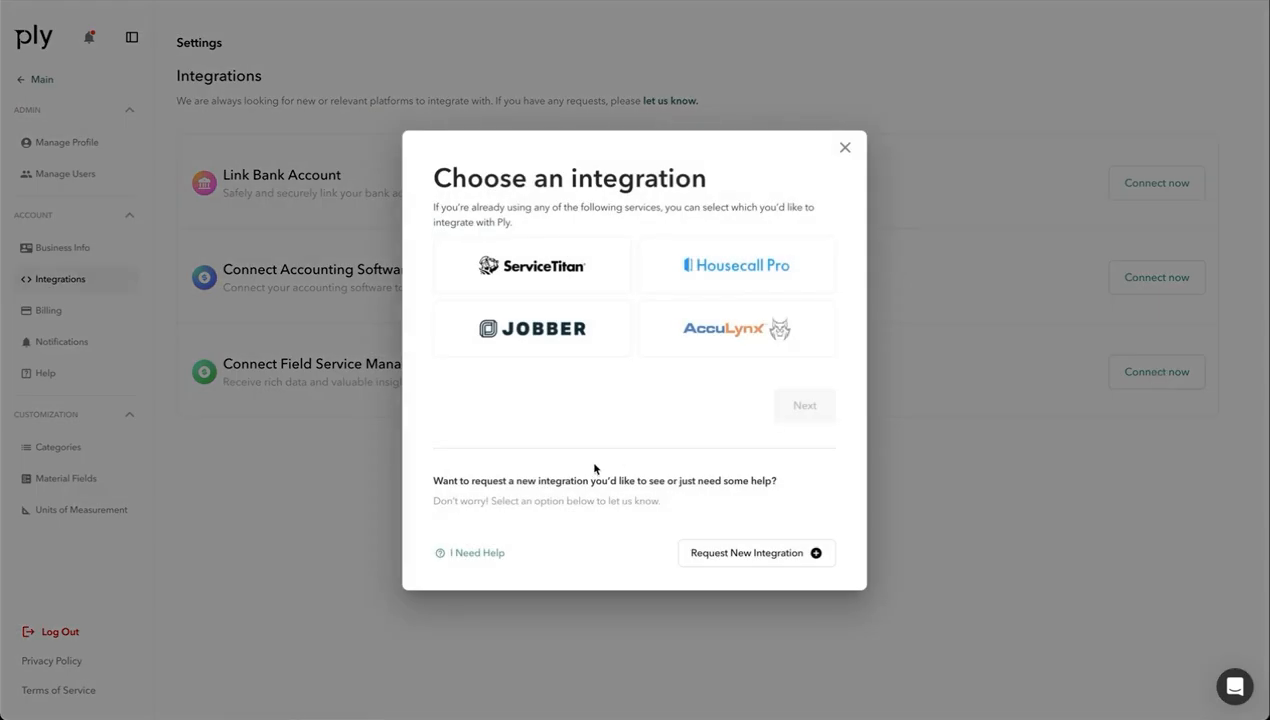
{"action": "left_click", "coordinate": [694, 282]}
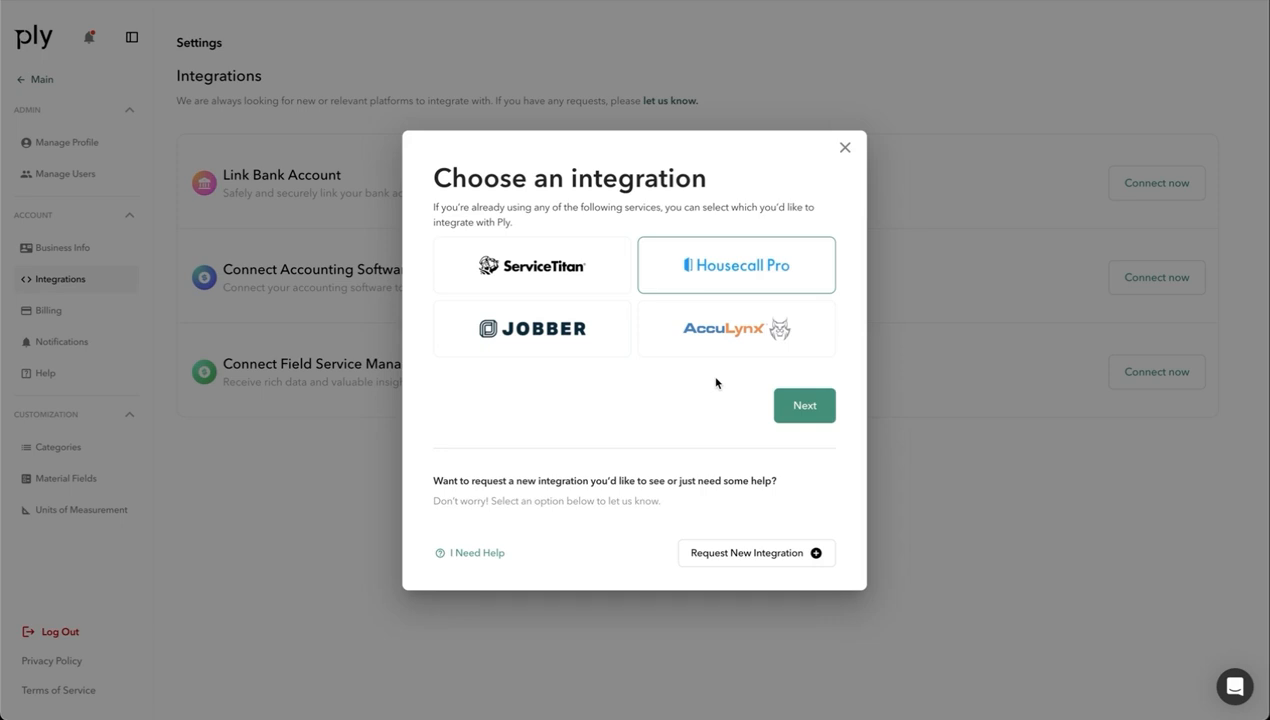
{"action": "left_click", "coordinate": [796, 401]}
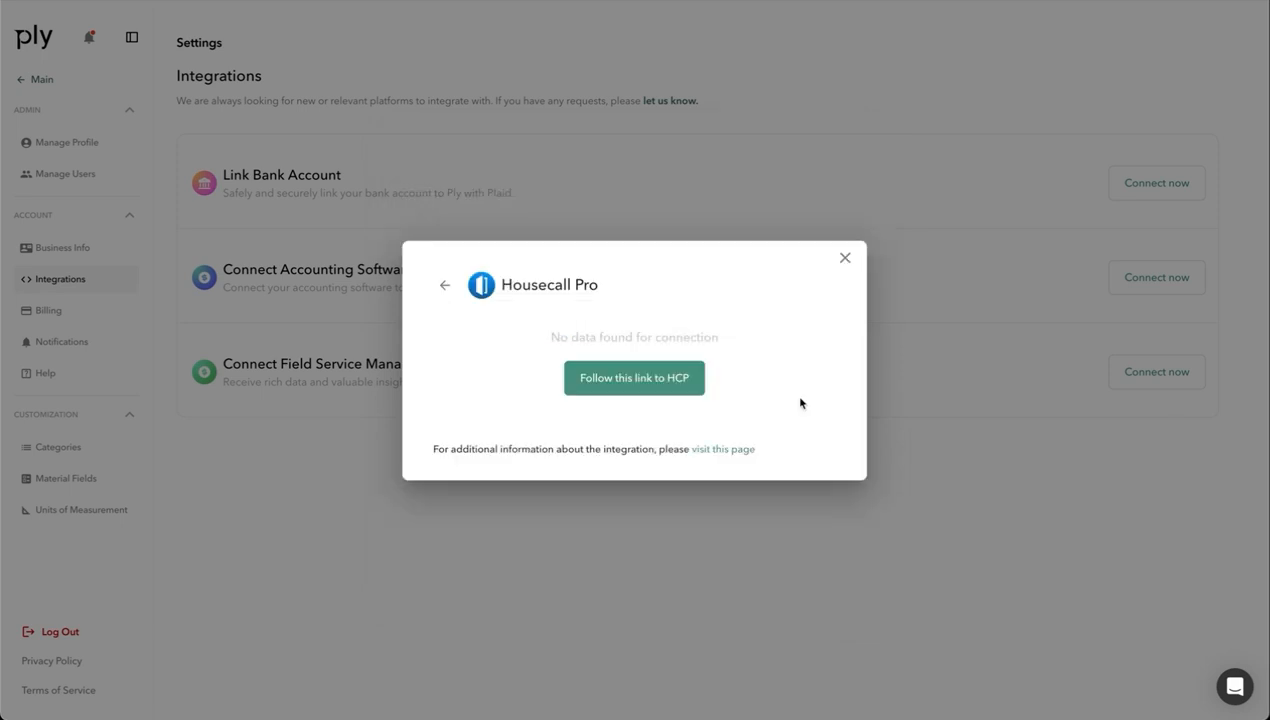
{"action": "left_click", "coordinate": [634, 394]}
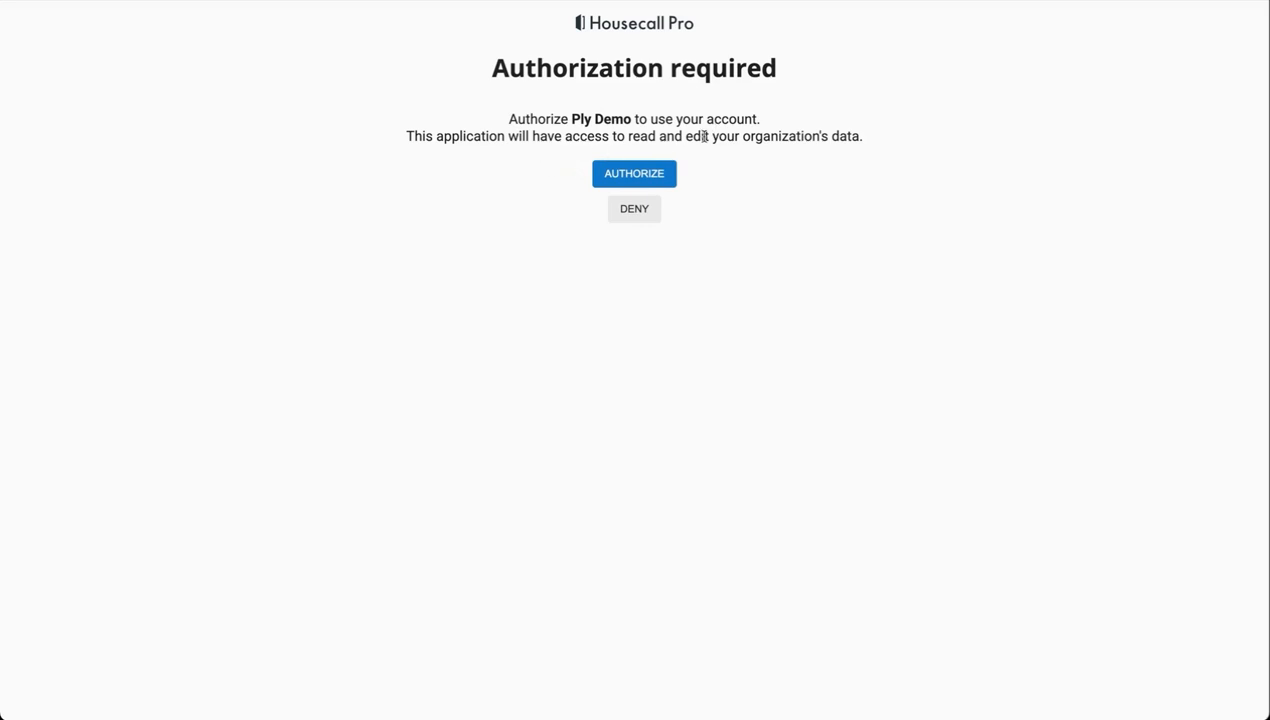
{"action": "left_click", "coordinate": [659, 176]}
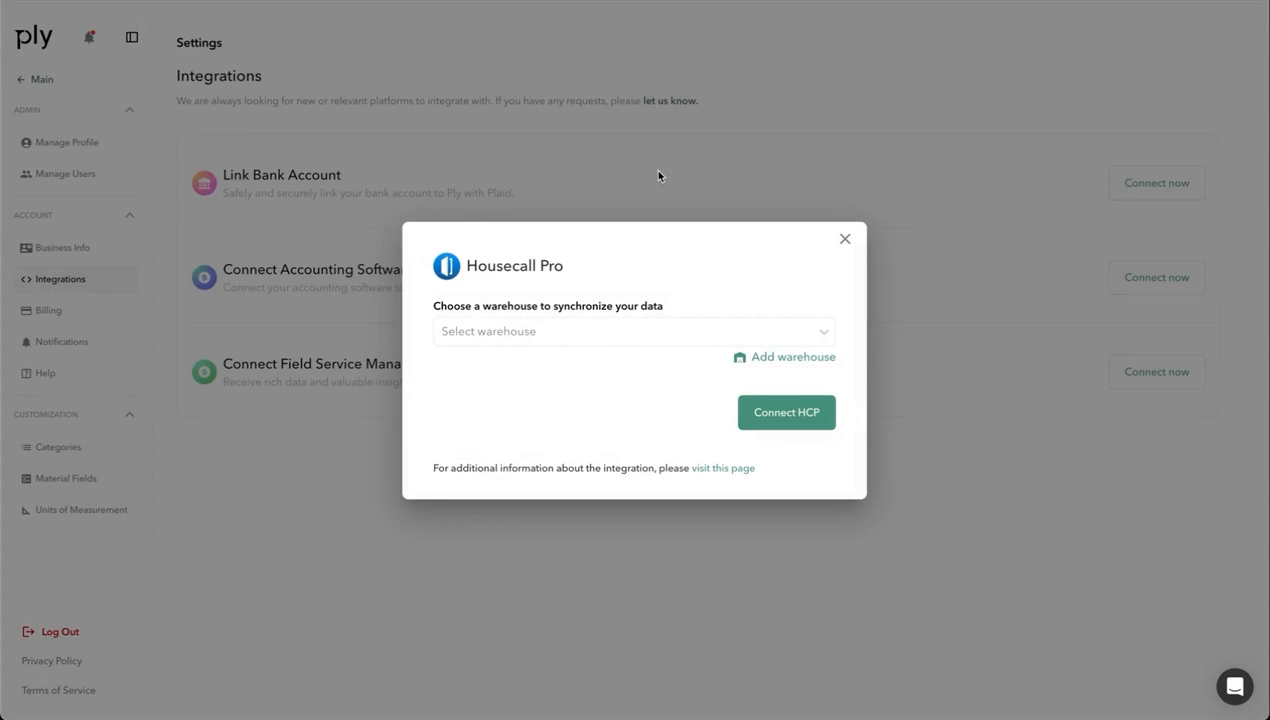
Connect Housecall Pro with Allied Experts - Main as the warehouse for synchronizing data
{"action": "left_click", "coordinate": [623, 338]}
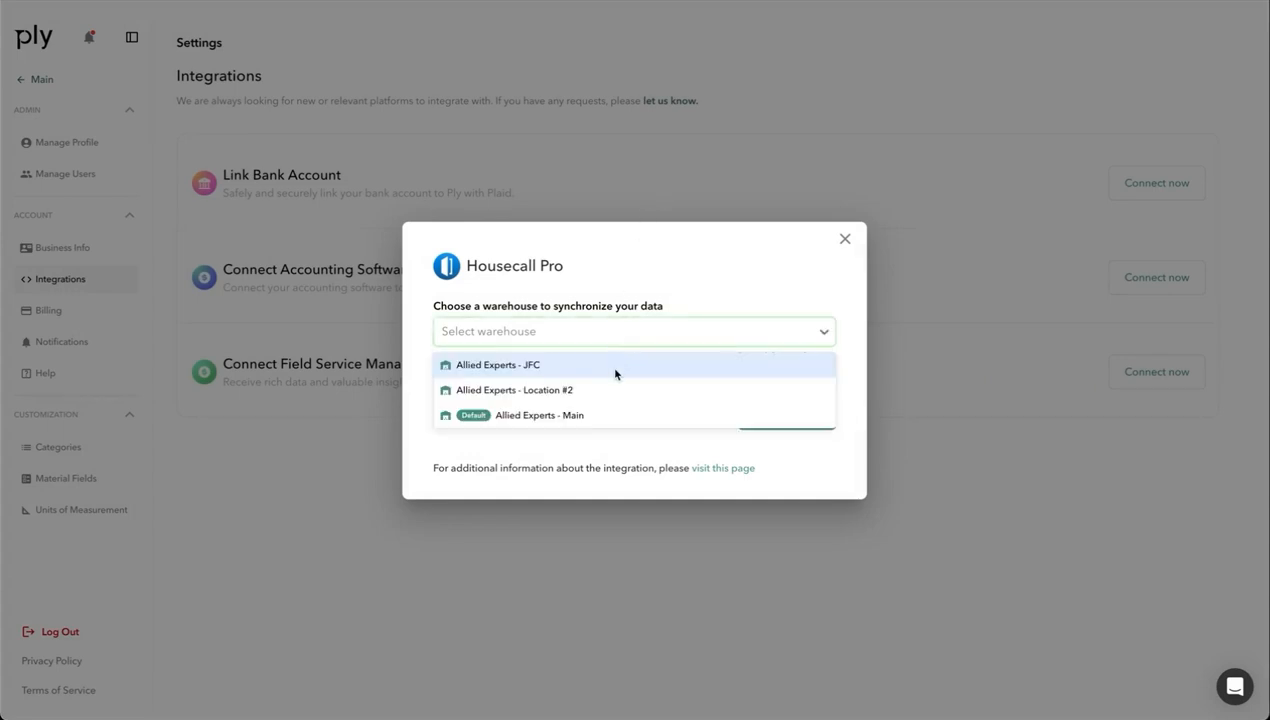
{"action": "left_click", "coordinate": [612, 418]}
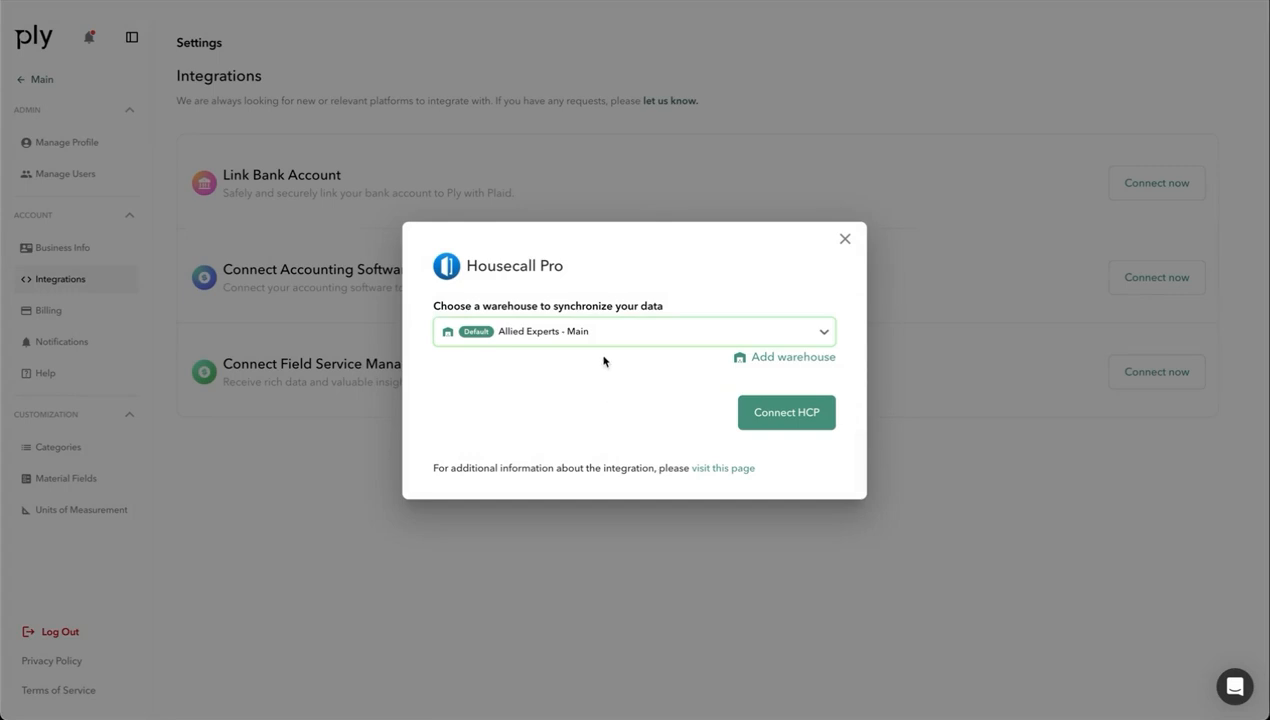
{"action": "left_click", "coordinate": [766, 403]}
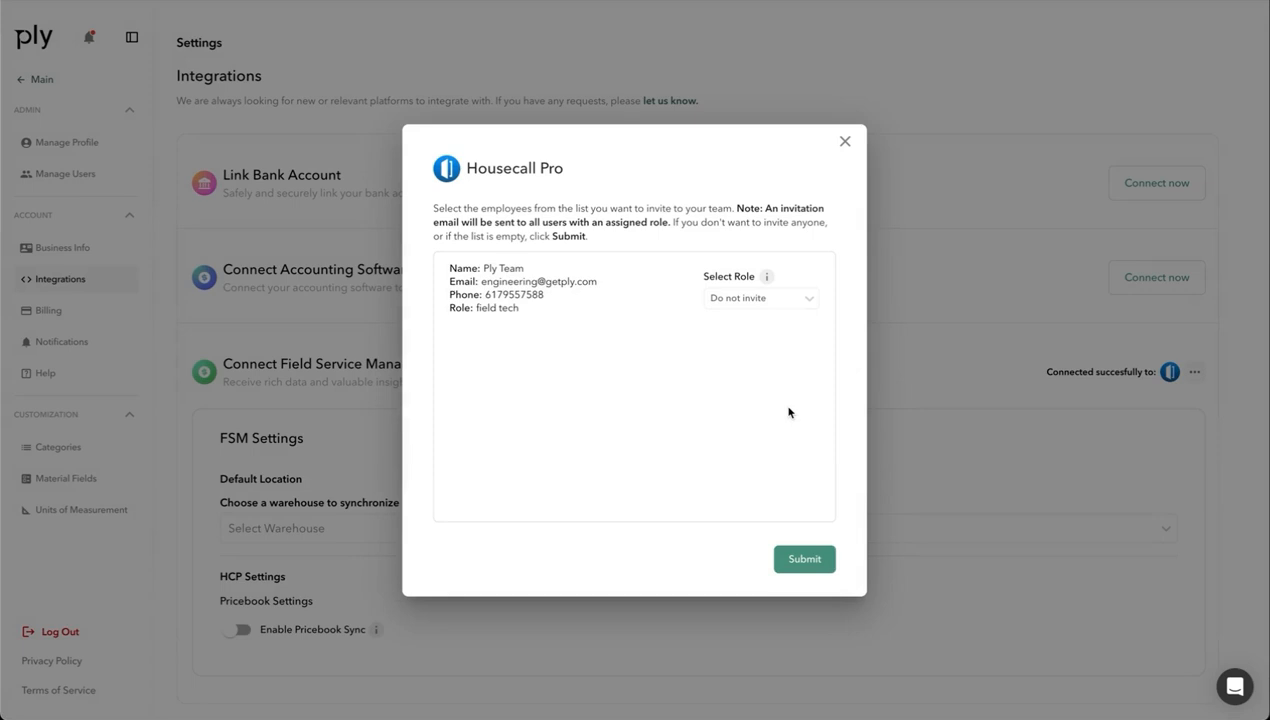
Submit the Housecall Pro employee list with the listed employee's role left at Do not invite, and finish the connection setup
{"action": "left_click", "coordinate": [746, 307]}
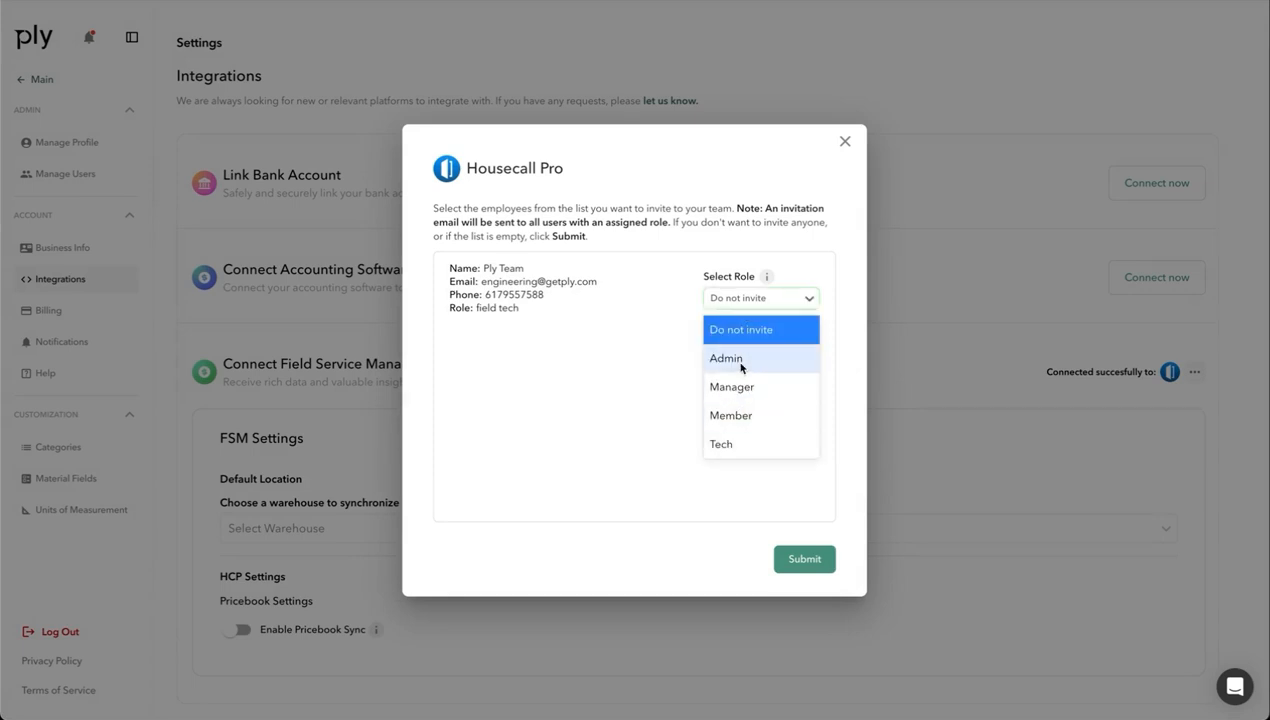
{"action": "left_click", "coordinate": [646, 390]}
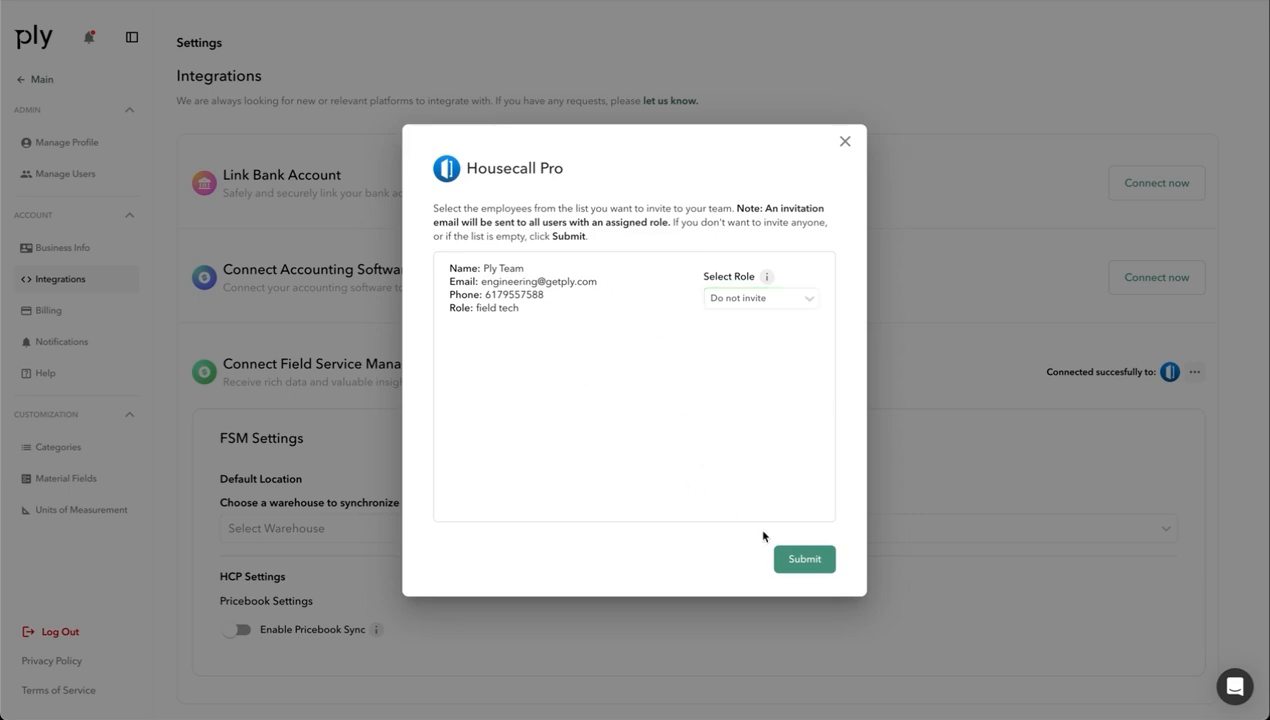
{"action": "left_click", "coordinate": [802, 558]}
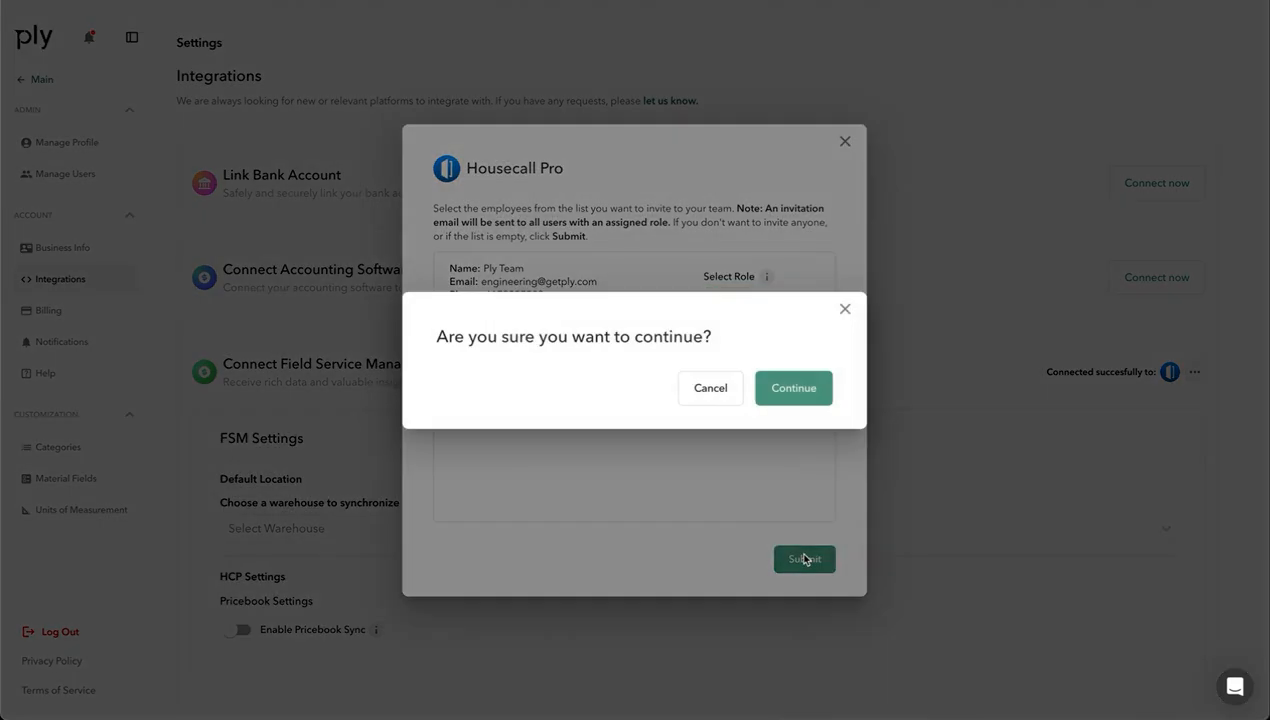
{"action": "left_click", "coordinate": [794, 388]}
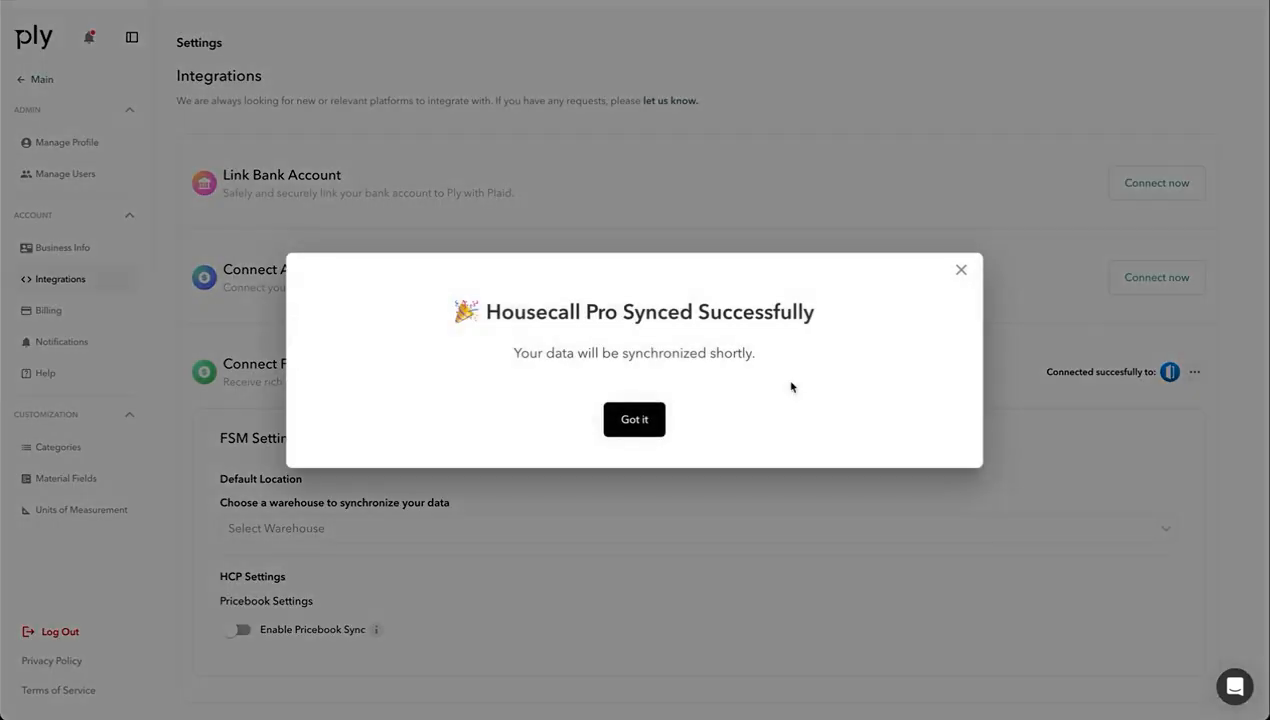
{"action": "left_click", "coordinate": [636, 421]}
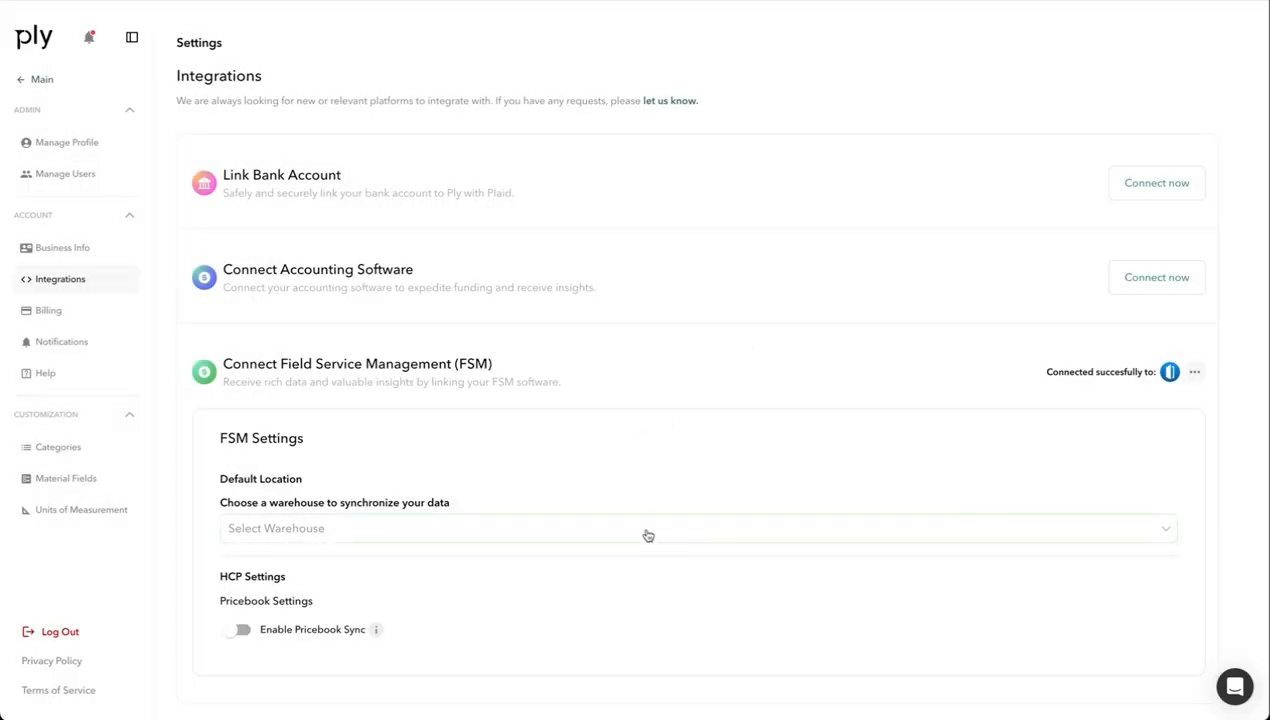
Set the default location for data synchronization in the FSM settings to the Allied Experts - Main warehouse
{"action": "scroll", "coordinate": [648, 536], "scroll_direction": "down", "scroll_amount": 1}
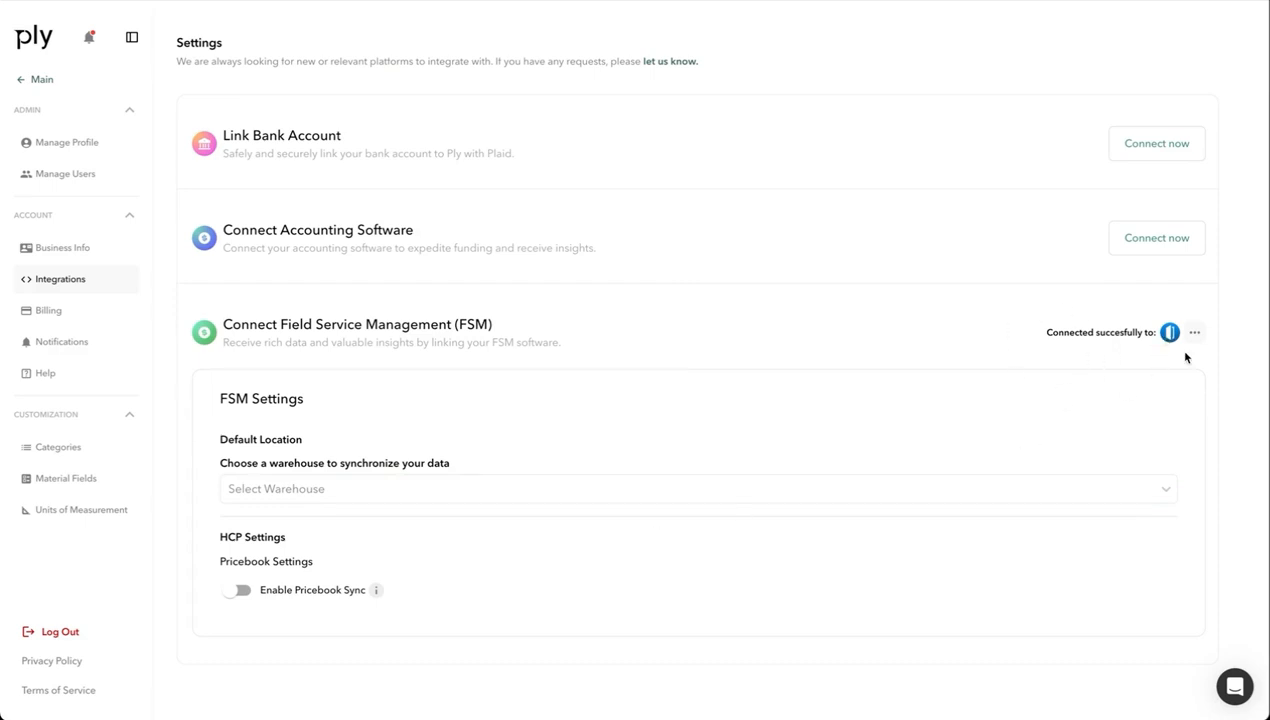
{"action": "scroll", "coordinate": [641, 425], "scroll_direction": "down", "scroll_amount": 1}
{"action": "left_click", "coordinate": [591, 480]}
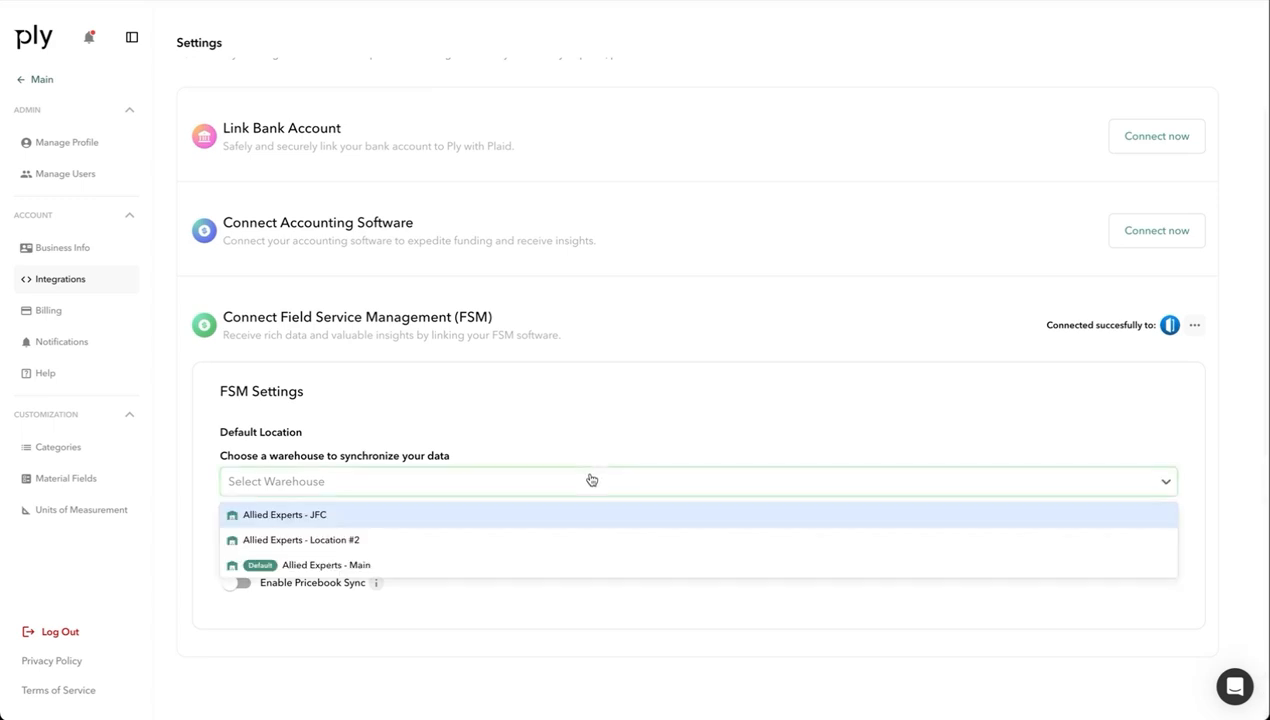
{"action": "left_click", "coordinate": [448, 570]}
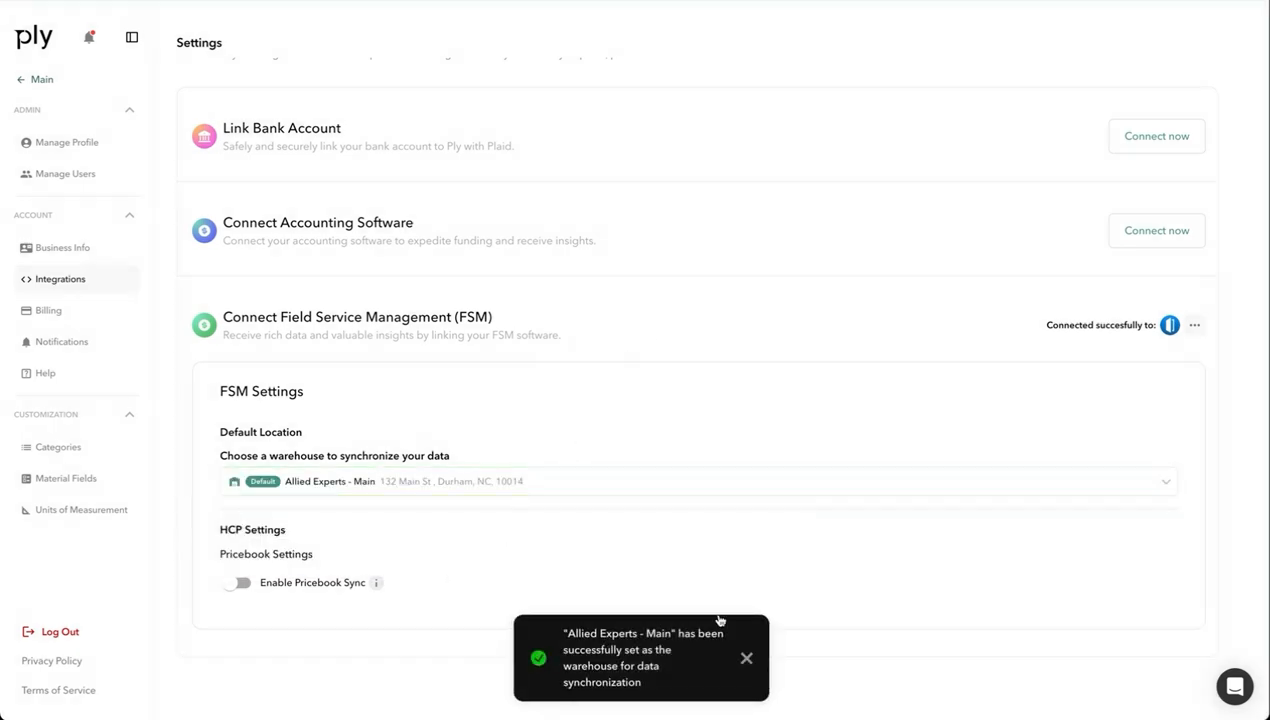
{"action": "left_click", "coordinate": [746, 657]}
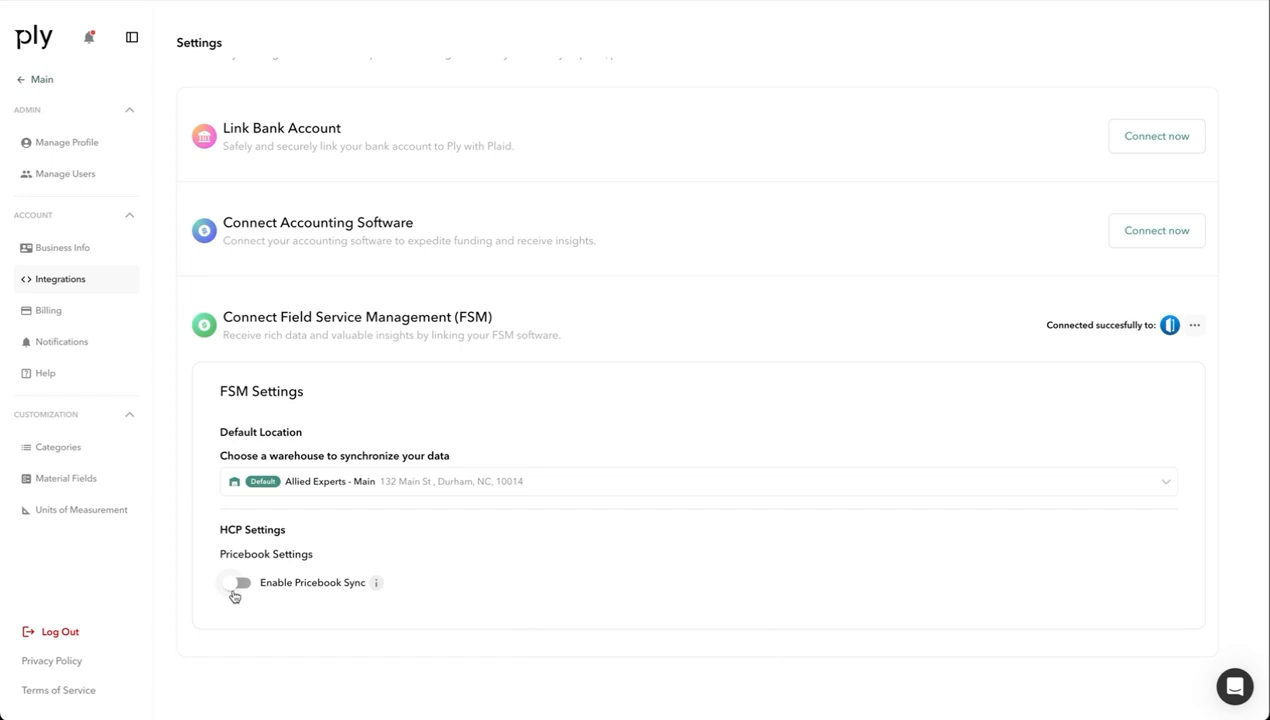
Enable both Pricebook Sync and Sync Material Deletion in the HCP settings
{"action": "left_click", "coordinate": [234, 588]}
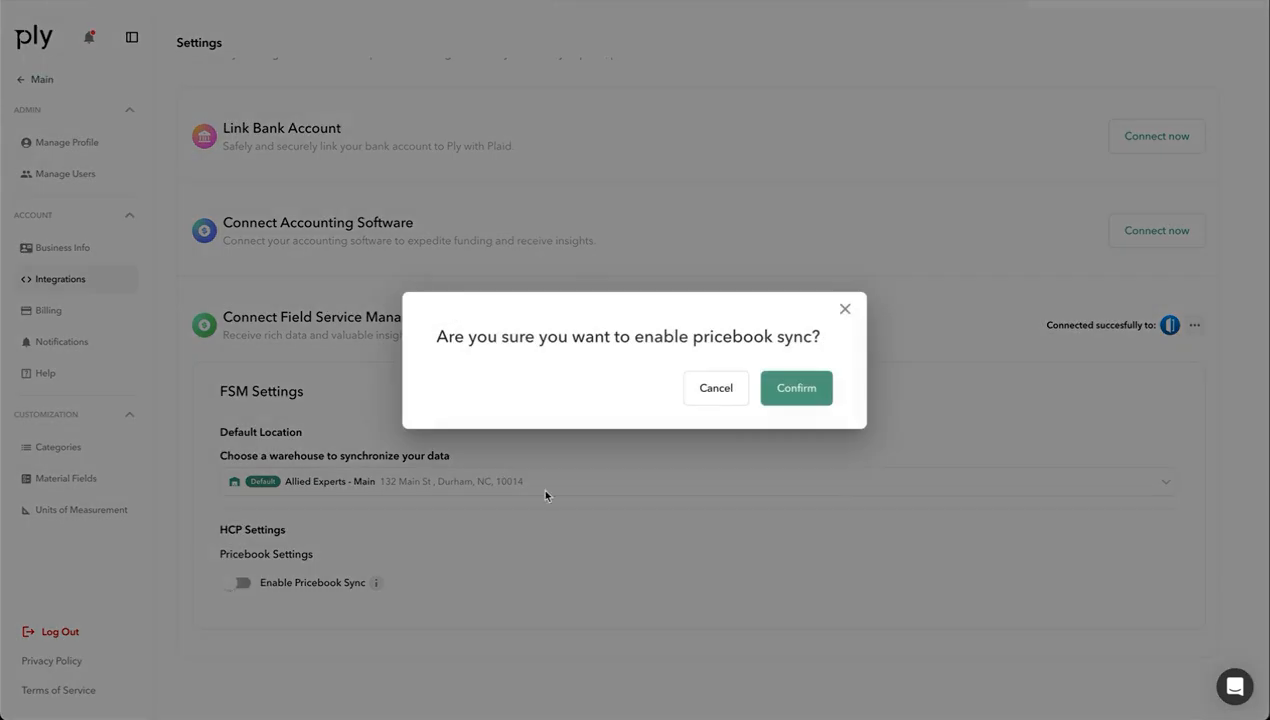
{"action": "left_click", "coordinate": [813, 391]}
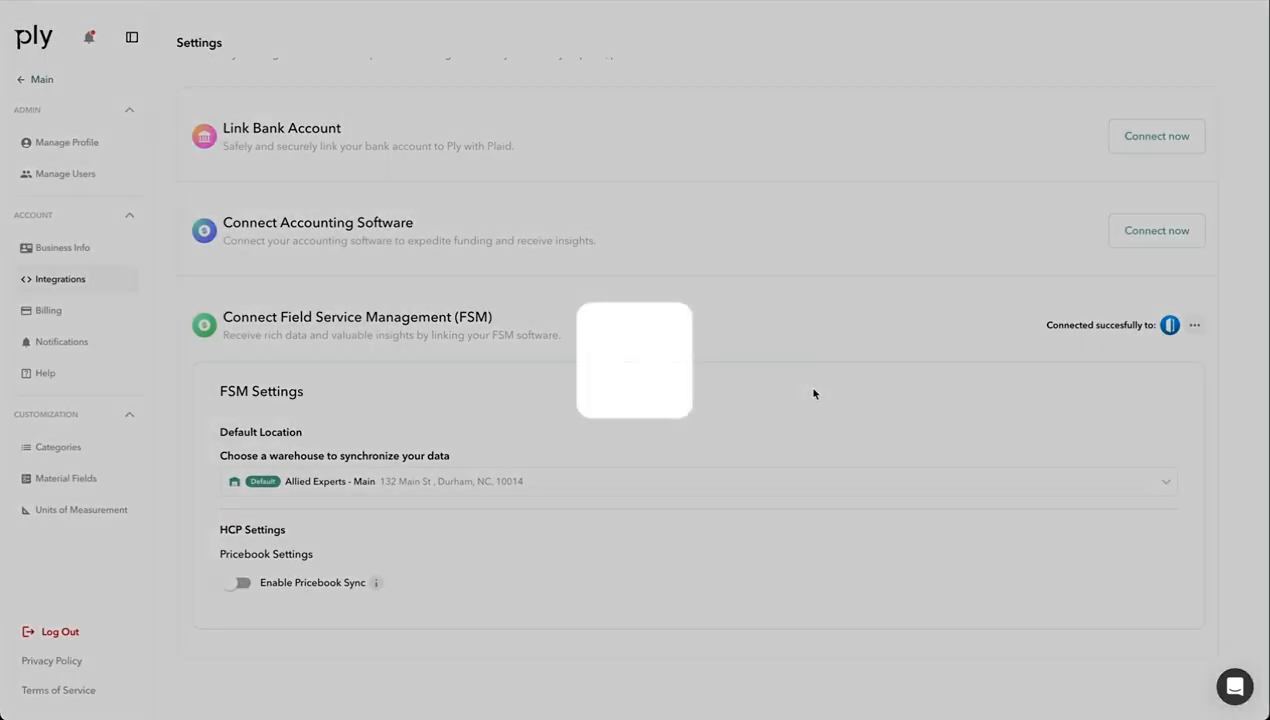
{"action": "scroll", "coordinate": [497, 588], "scroll_direction": "down", "scroll_amount": 1}
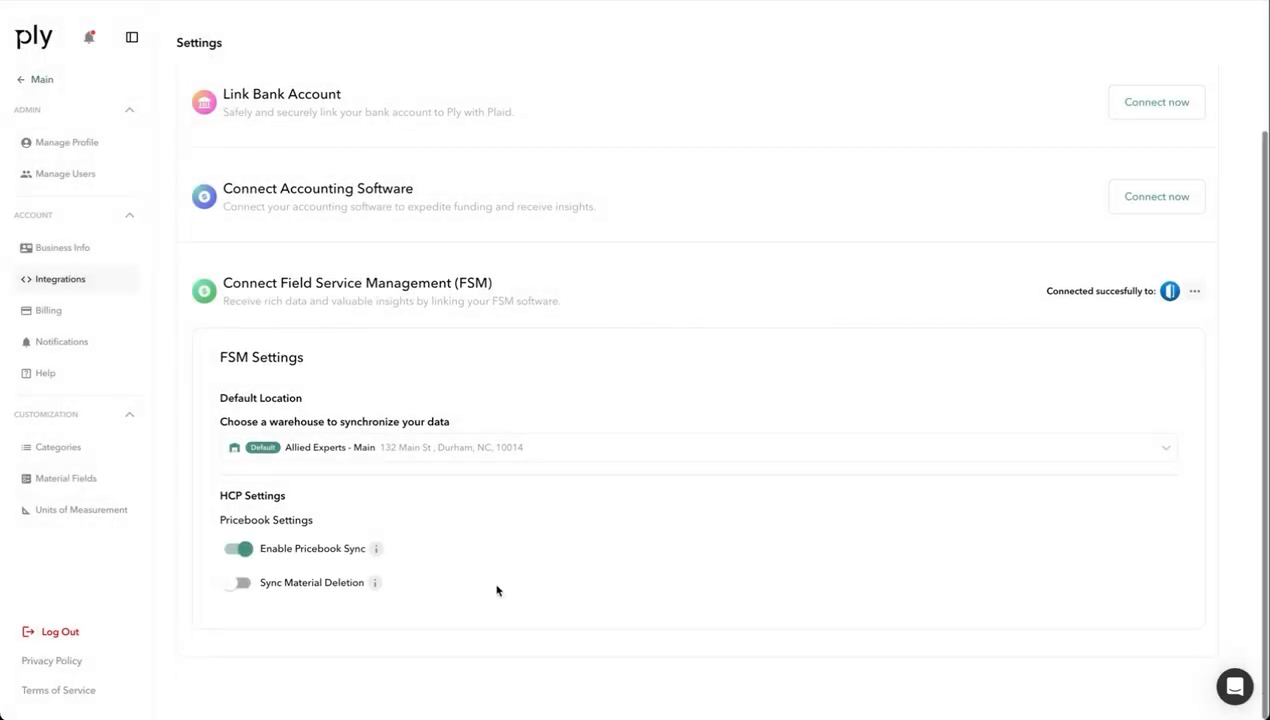
{"action": "left_click", "coordinate": [236, 584]}
{"action": "left_click", "coordinate": [815, 399]}
Go to the Catalog and dismiss both data synchronization notifications
{"action": "left_click", "coordinate": [38, 82]}
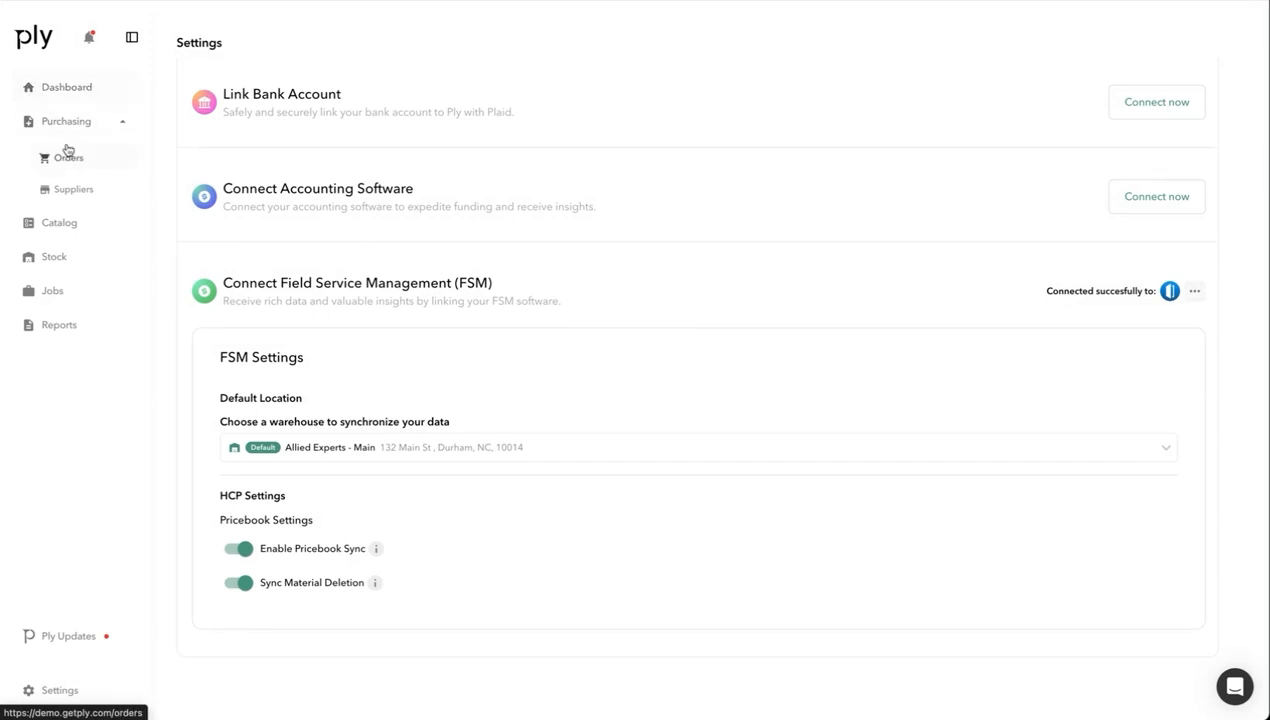
{"action": "left_click", "coordinate": [62, 222]}
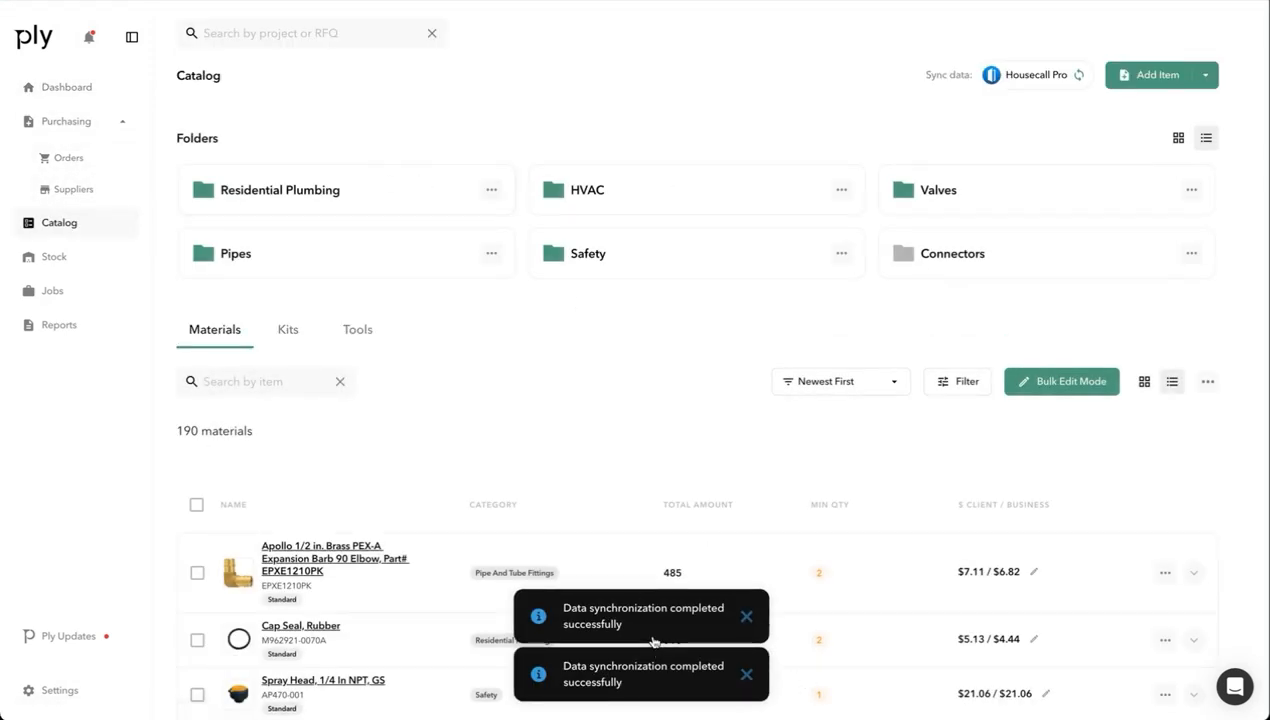
{"action": "left_click", "coordinate": [744, 617]}
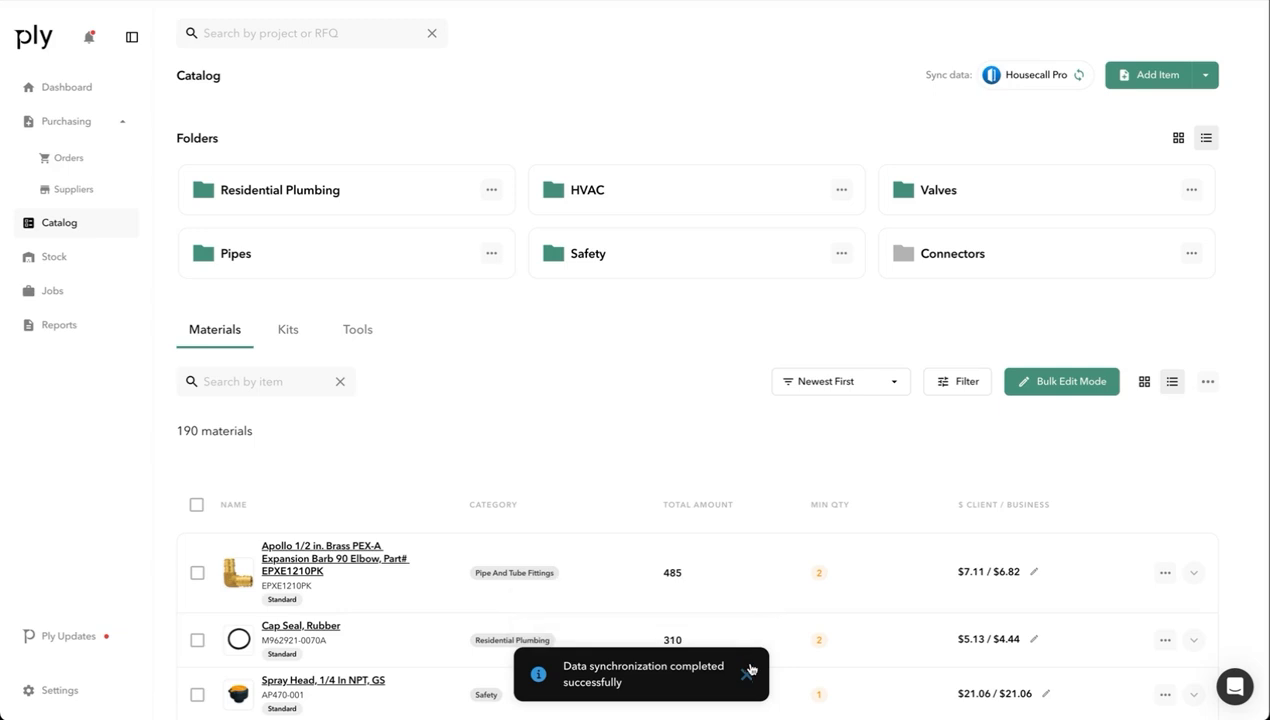
{"action": "left_click", "coordinate": [748, 670]}
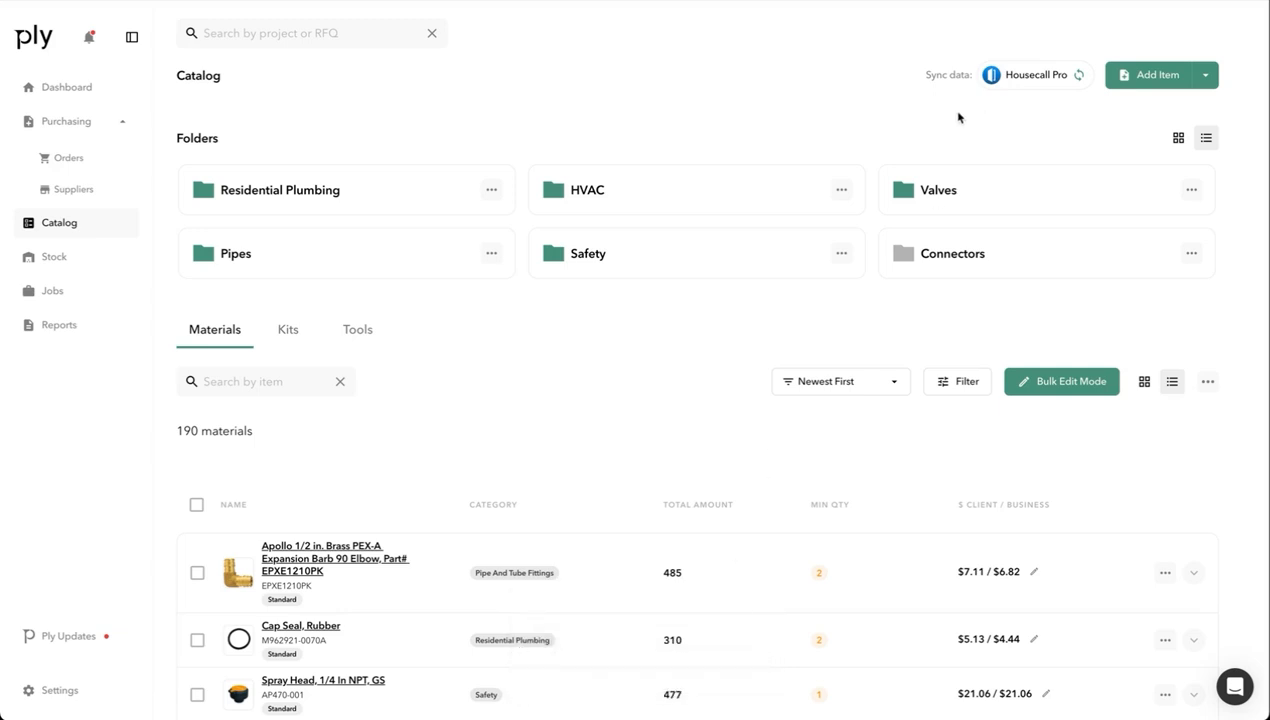
Run a manual Housecall Pro sync of jobs from the Catalog, leaving the listed employee at Do not invite
{"action": "left_click", "coordinate": [1077, 80]}
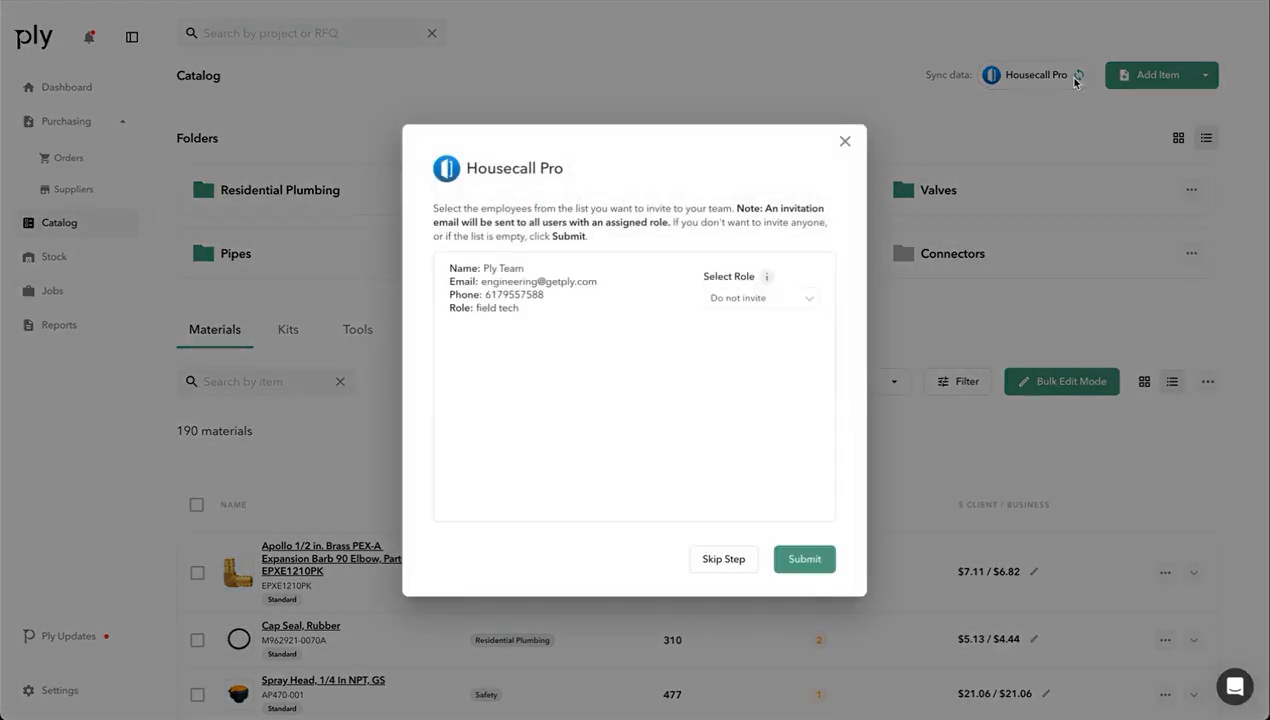
{"action": "left_click", "coordinate": [845, 142]}
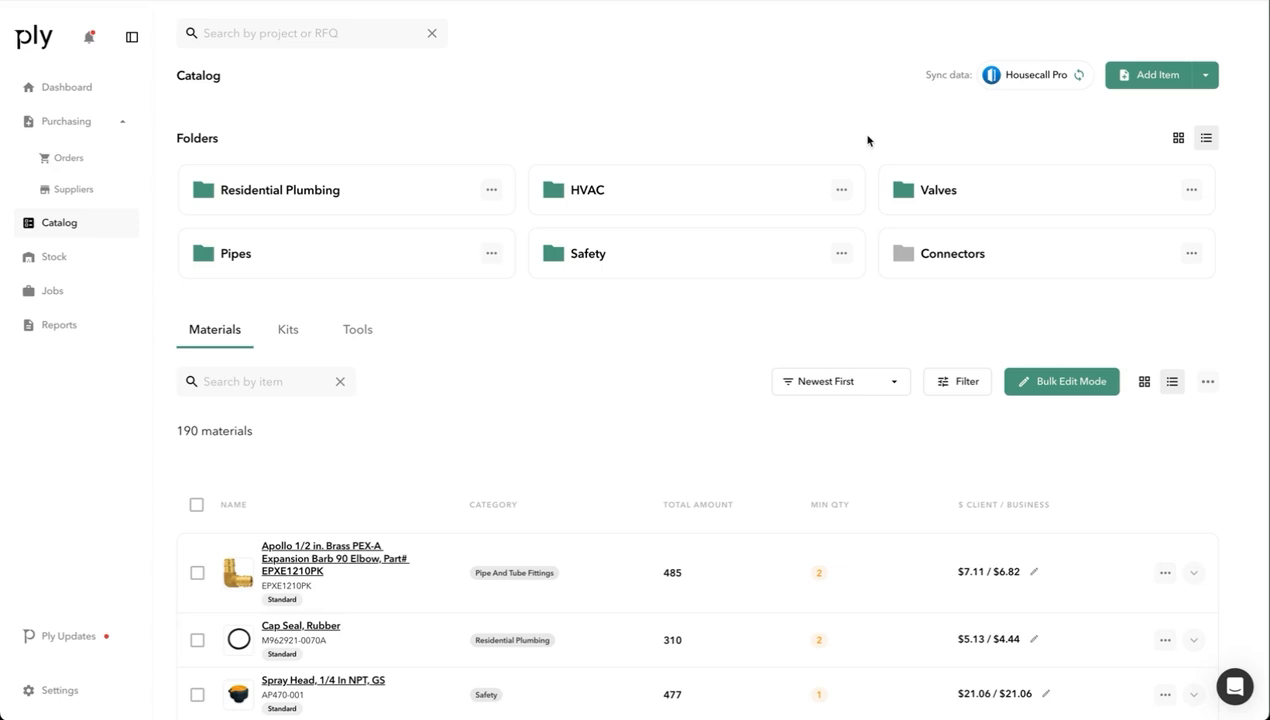
{"action": "left_click", "coordinate": [990, 80]}
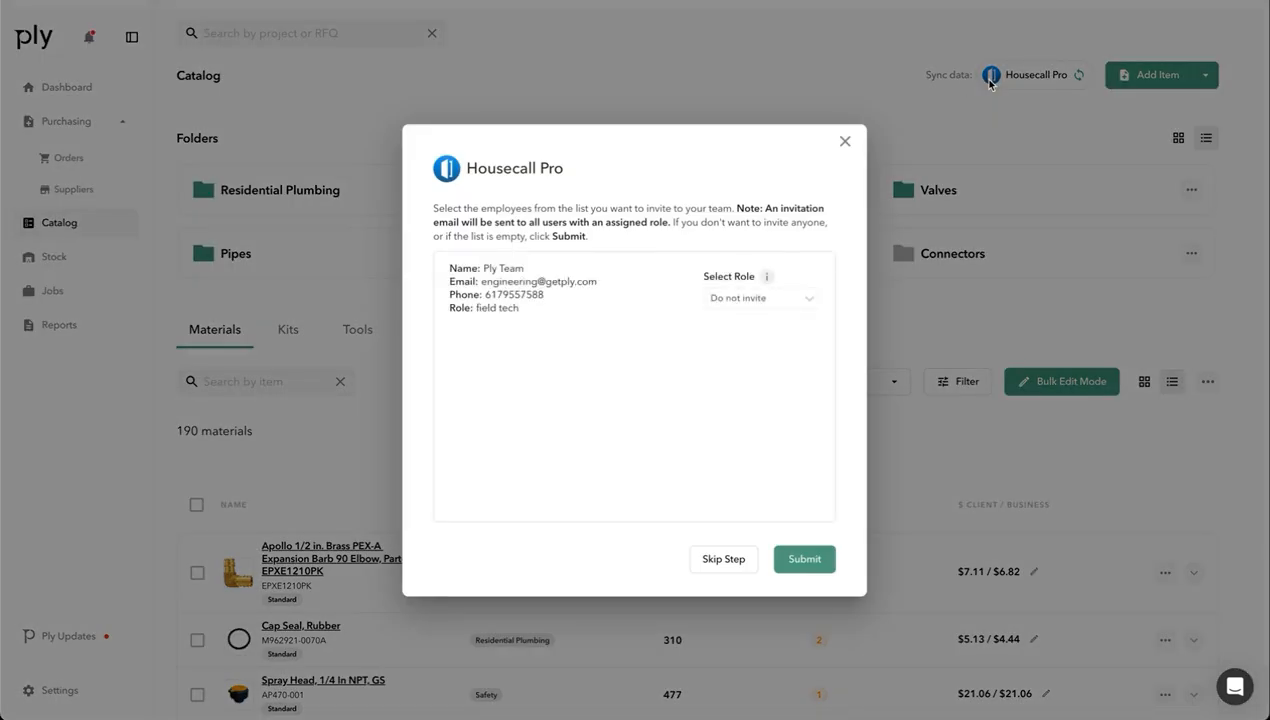
{"action": "left_click", "coordinate": [822, 561]}
{"action": "left_click", "coordinate": [803, 394]}
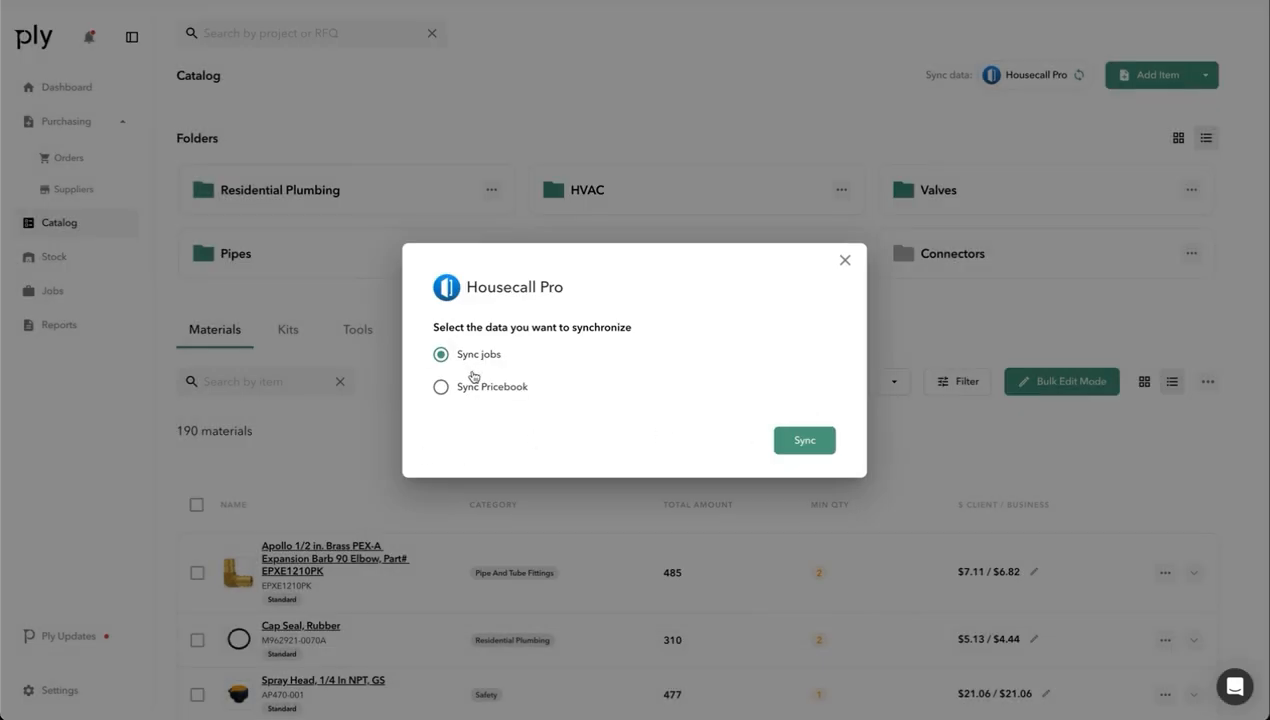
{"action": "left_click", "coordinate": [804, 441]}
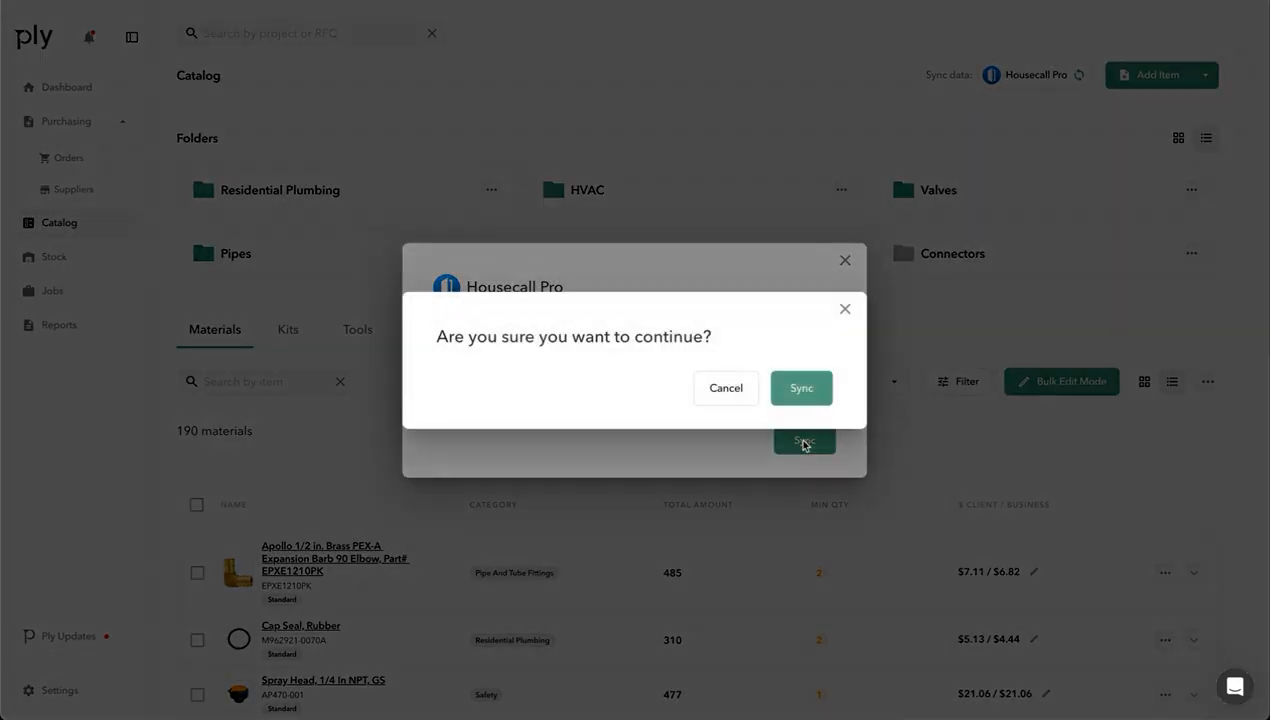
{"action": "left_click", "coordinate": [801, 388]}
{"action": "left_click", "coordinate": [633, 419]}
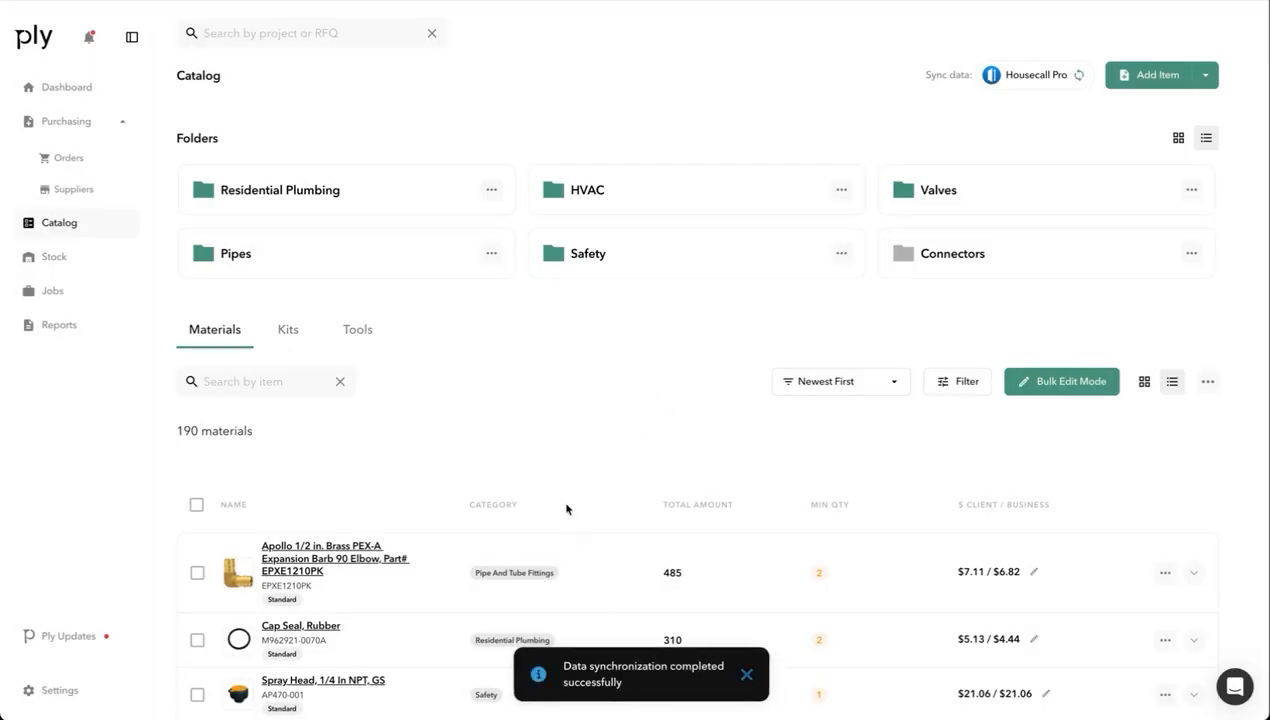
Open the active job "Replacing the bathtub" from the Jobs list
{"action": "left_click", "coordinate": [60, 259]}
{"action": "left_click", "coordinate": [55, 291]}
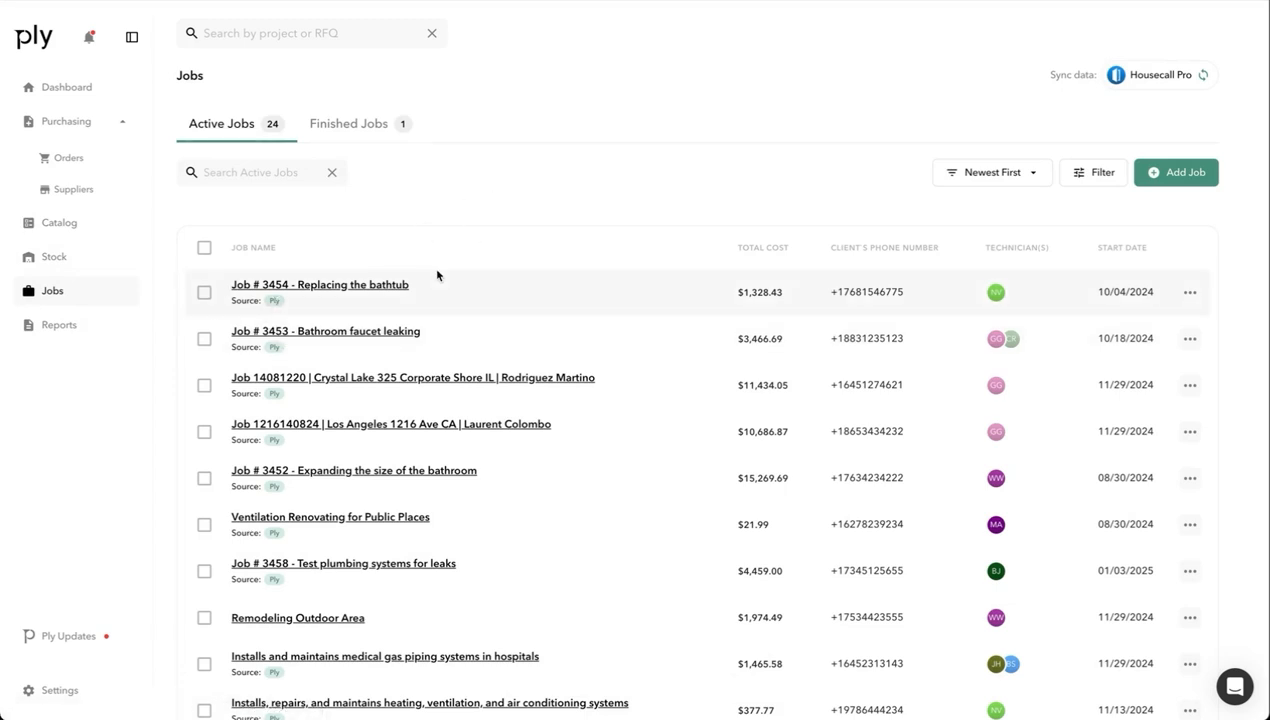
{"action": "left_click", "coordinate": [388, 290]}
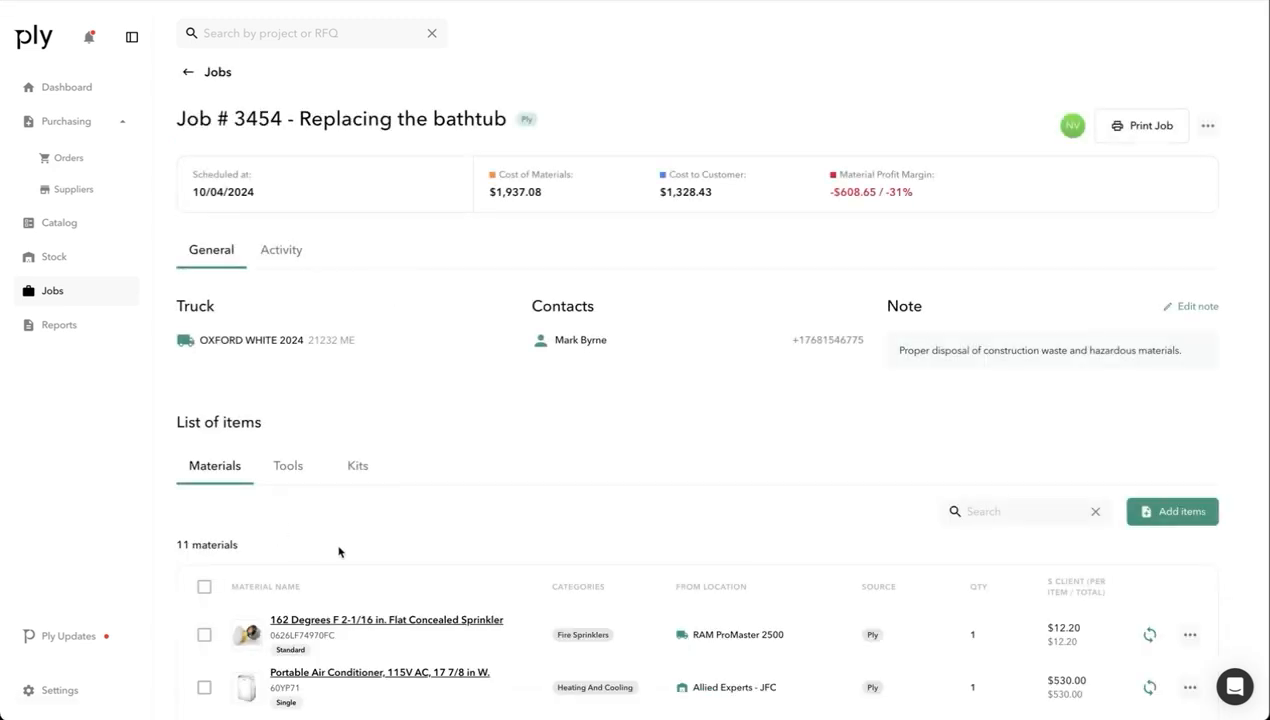
Examine the job's materials list and each item's Sync to invoice option, and return to the Dashboard
{"action": "scroll", "coordinate": [337, 550], "scroll_direction": "down", "scroll_amount": 1}
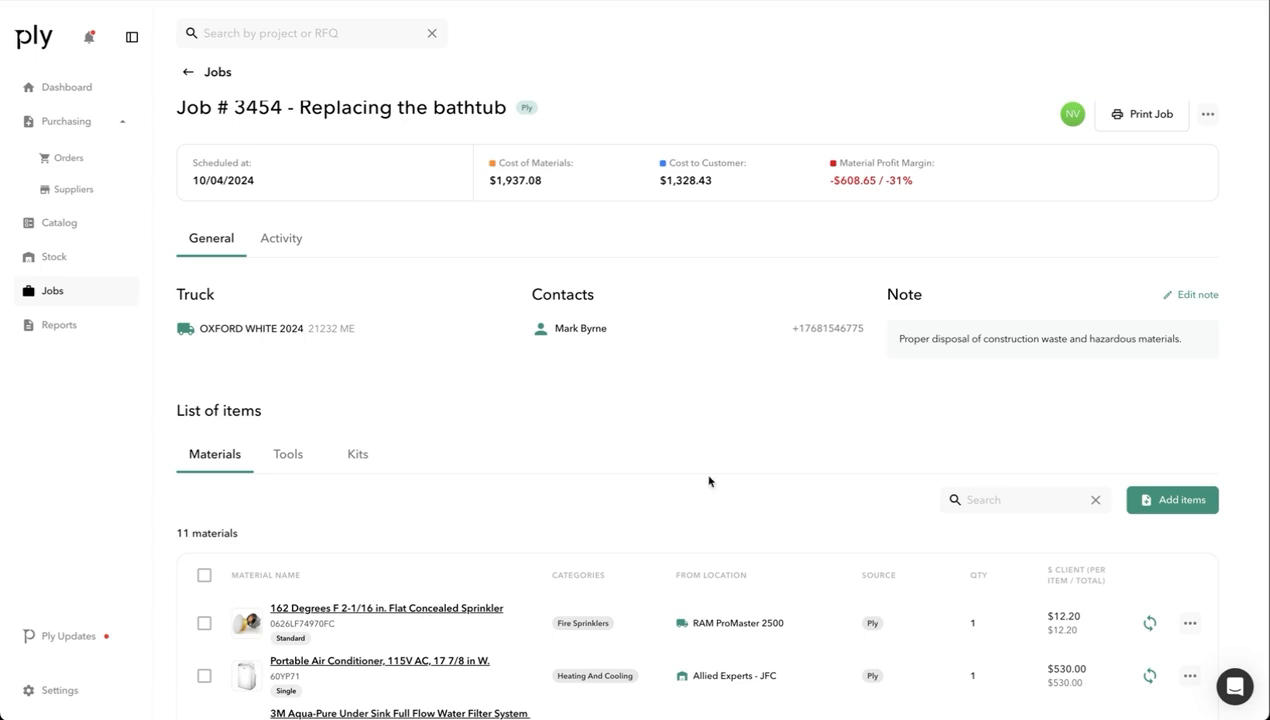
{"action": "scroll", "coordinate": [708, 481], "scroll_direction": "down", "scroll_amount": 2}
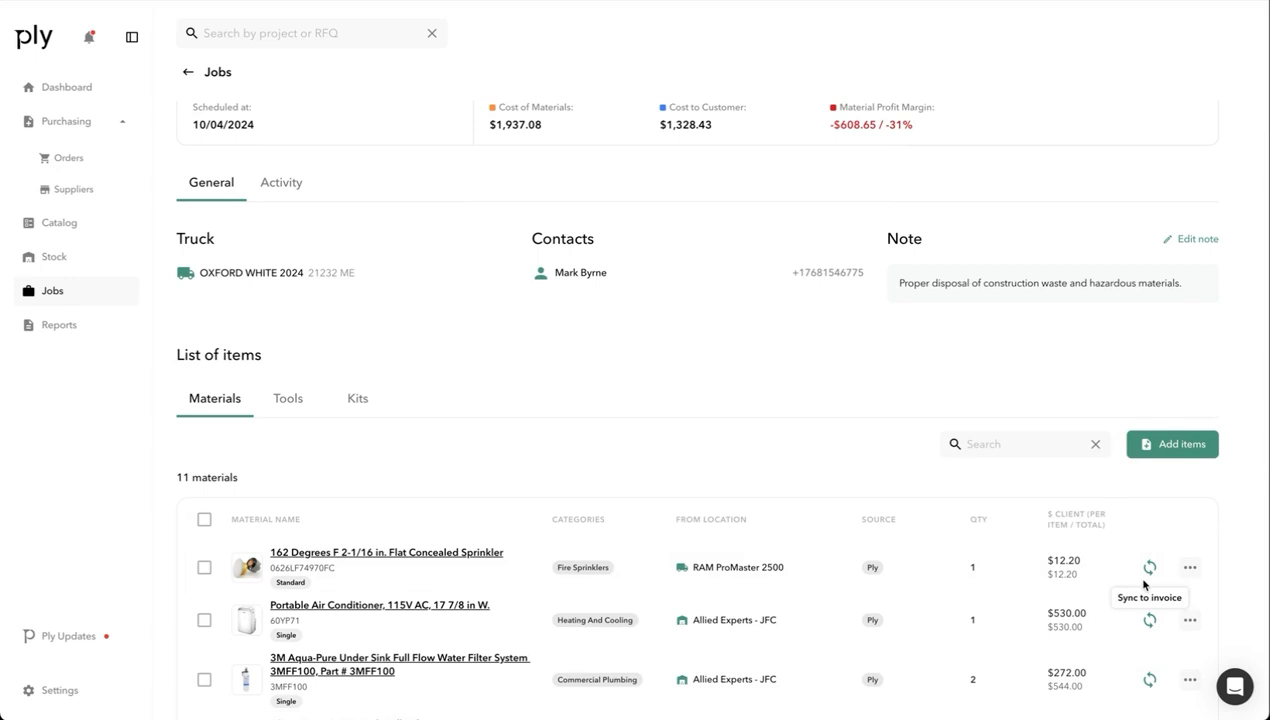
{"action": "scroll", "coordinate": [1145, 570], "scroll_direction": "down", "scroll_amount": 5}
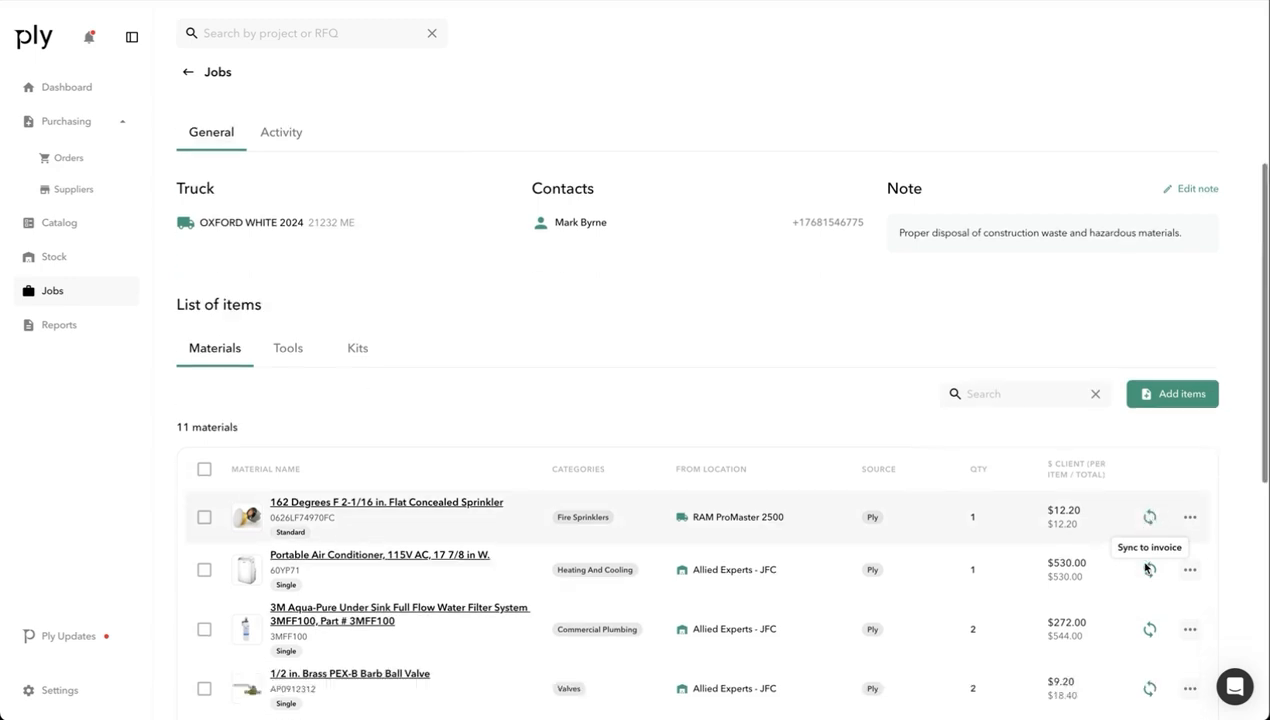
{"action": "scroll", "coordinate": [1142, 515], "scroll_direction": "up", "scroll_amount": 6}
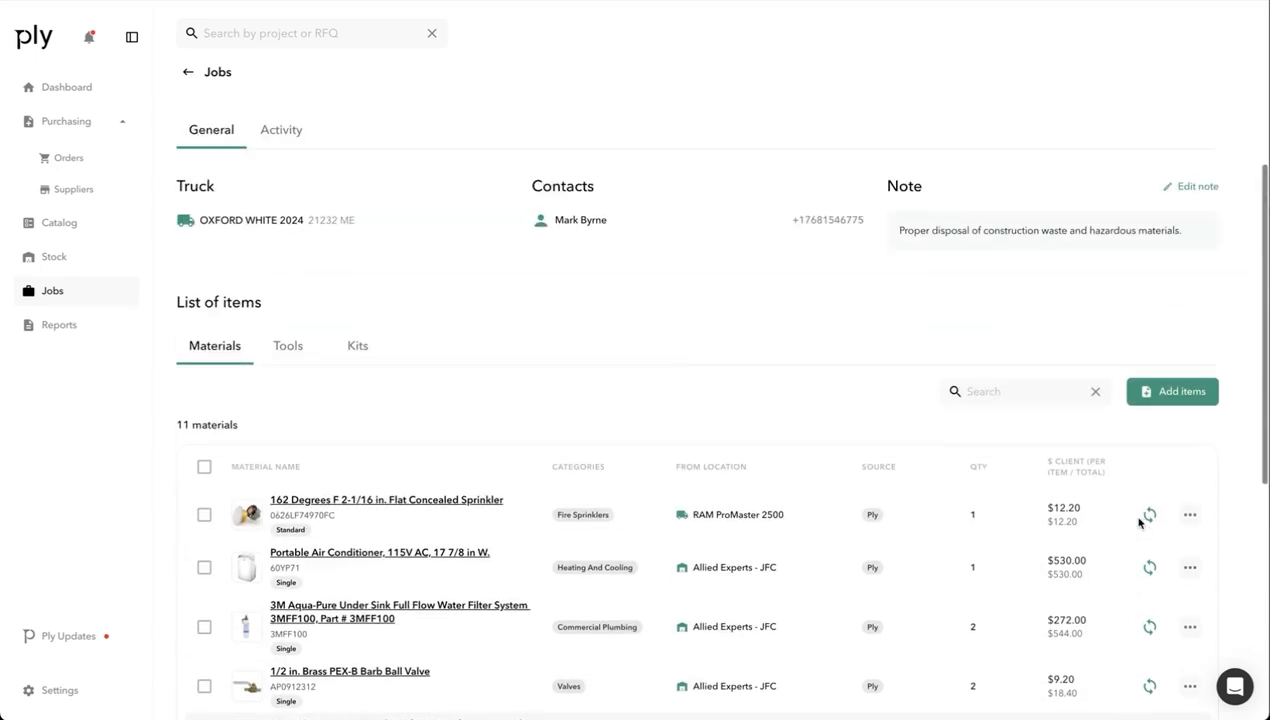
{"action": "left_click", "coordinate": [62, 88]}
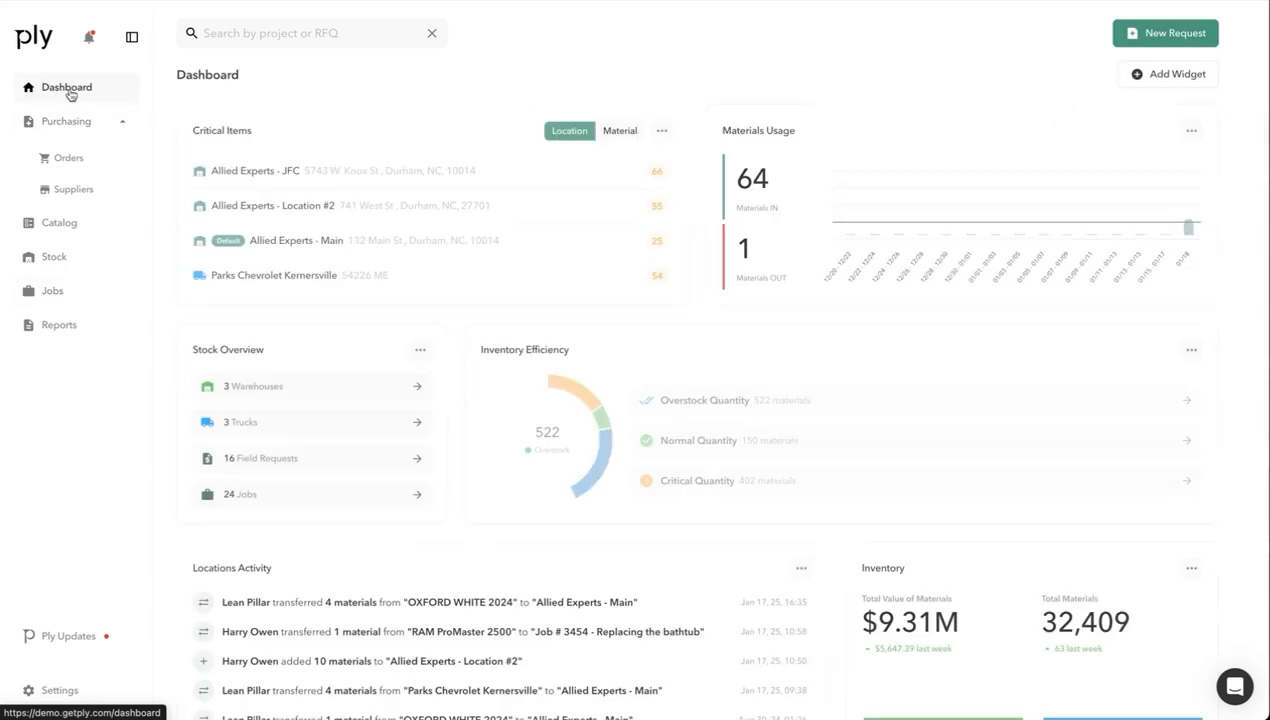